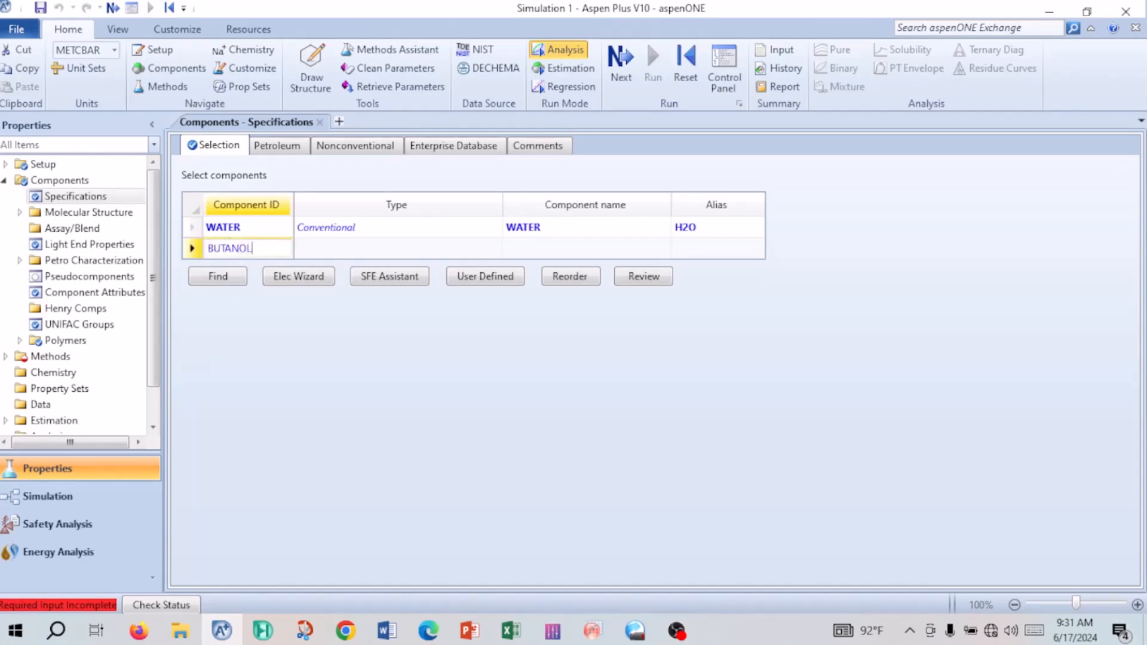
Step: Add BUTANOL and the compound whose name equals "butyl acetate" to the component list, and proceed to the property method specifications
{"action": "key", "text": "Return"}
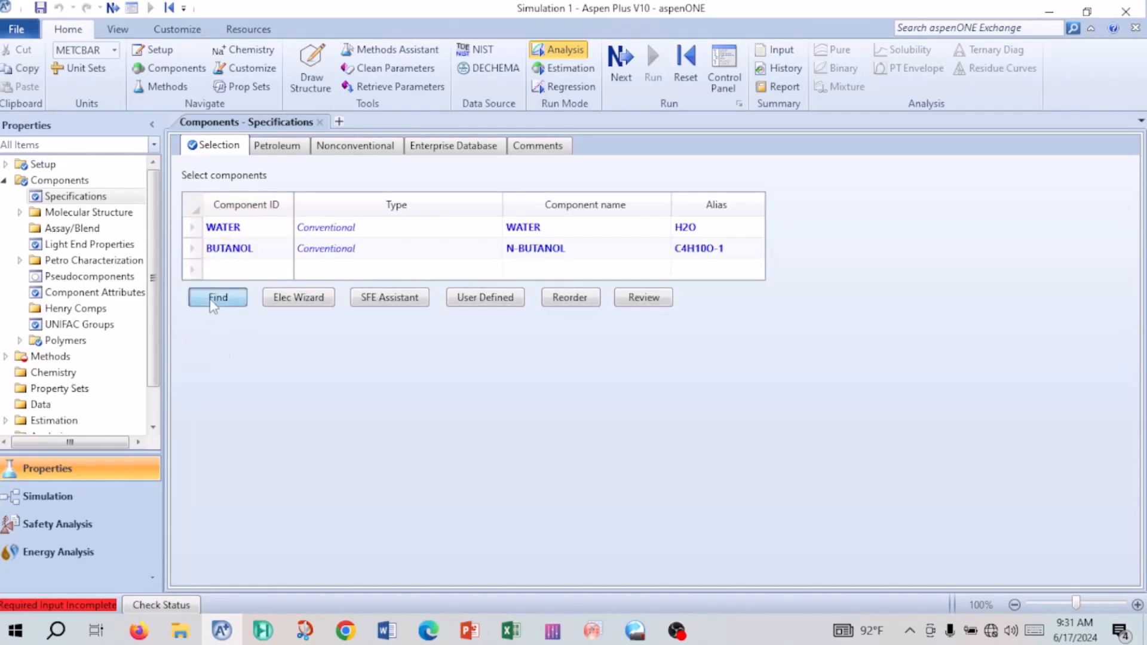
{"action": "left_click", "coordinate": [210, 299]}
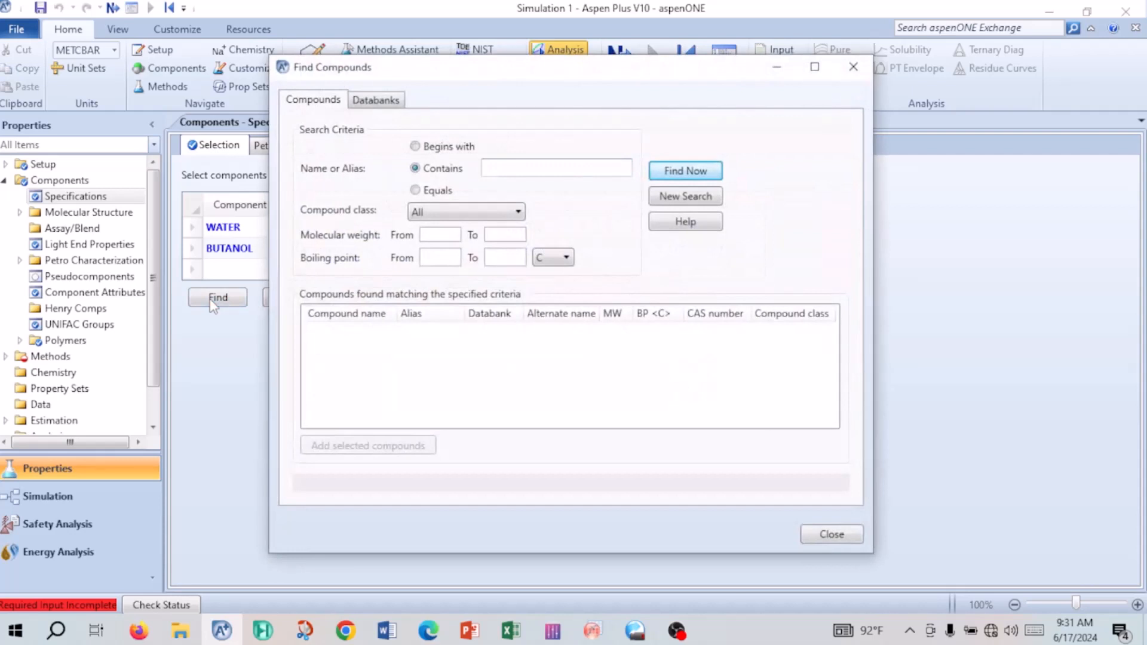
{"action": "left_click", "coordinate": [415, 190]}
{"action": "left_click", "coordinate": [548, 169]}
{"action": "type", "text": "butyl acetate"}
{"action": "key", "text": "Return"}
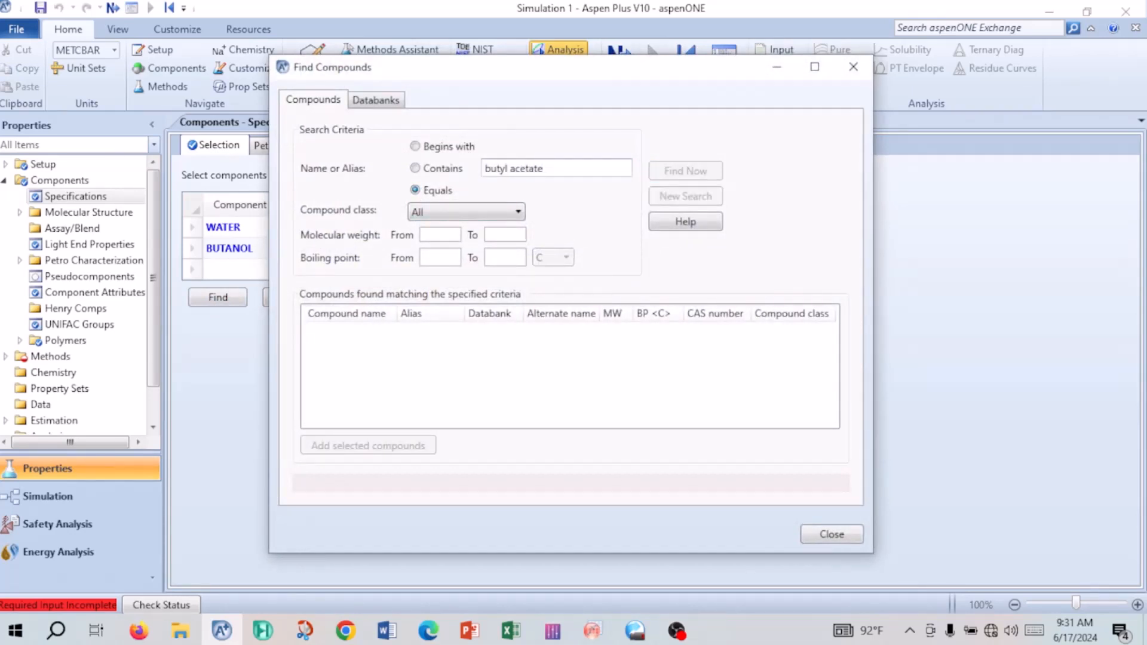
{"action": "left_click", "coordinate": [389, 447]}
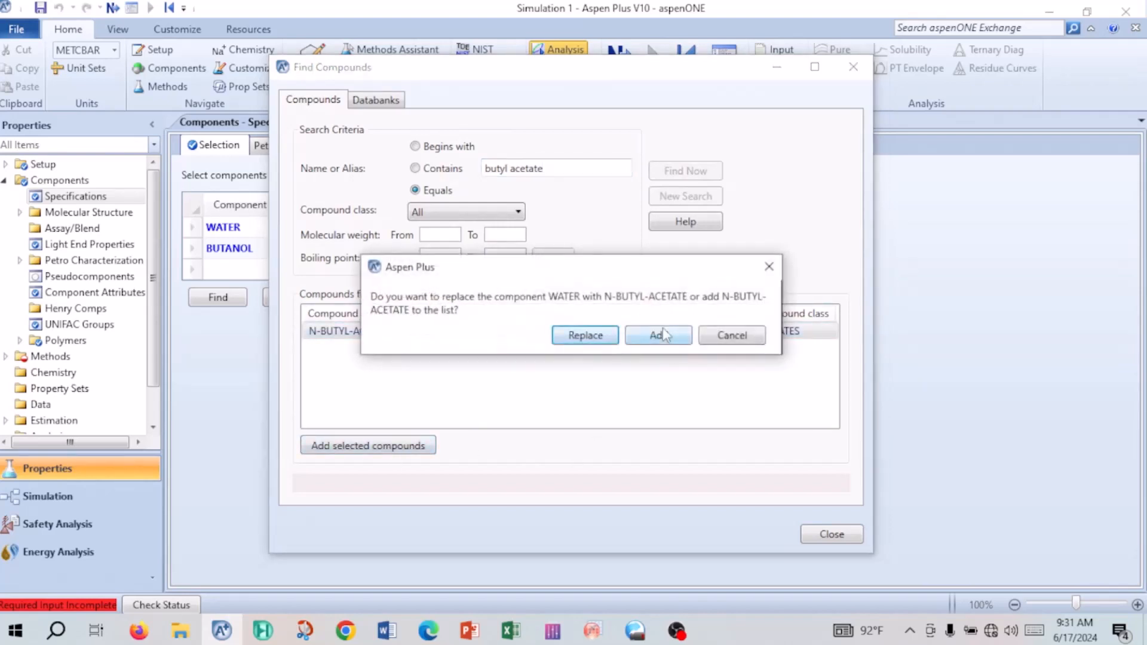
{"action": "left_click", "coordinate": [664, 335]}
{"action": "left_click", "coordinate": [824, 538]}
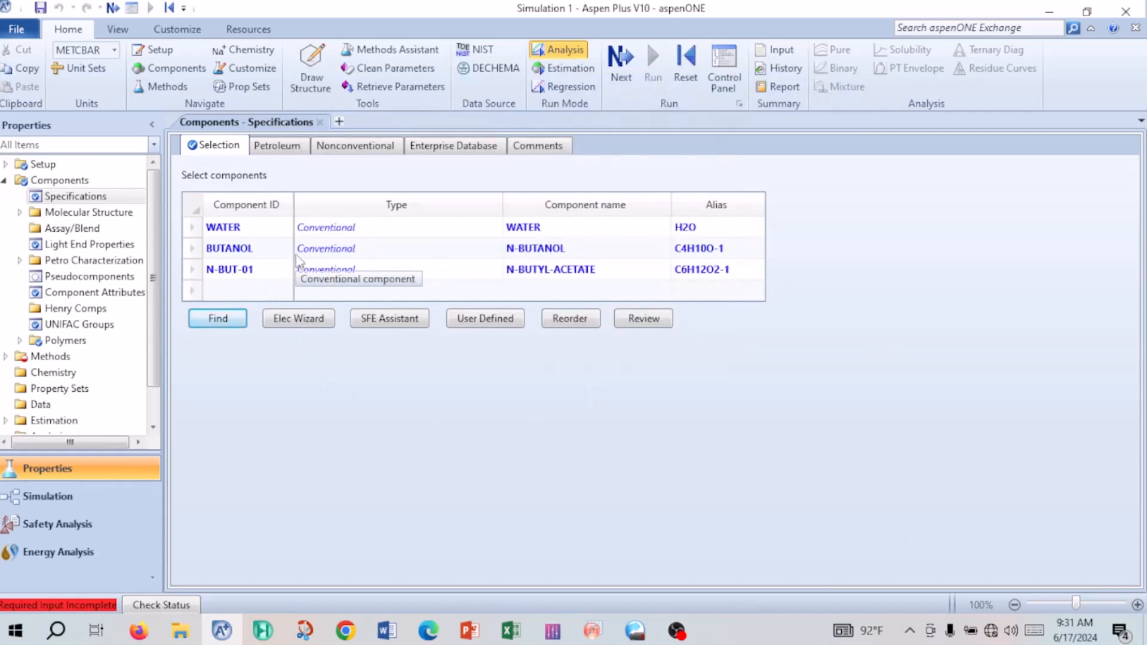
{"action": "left_click", "coordinate": [615, 75]}
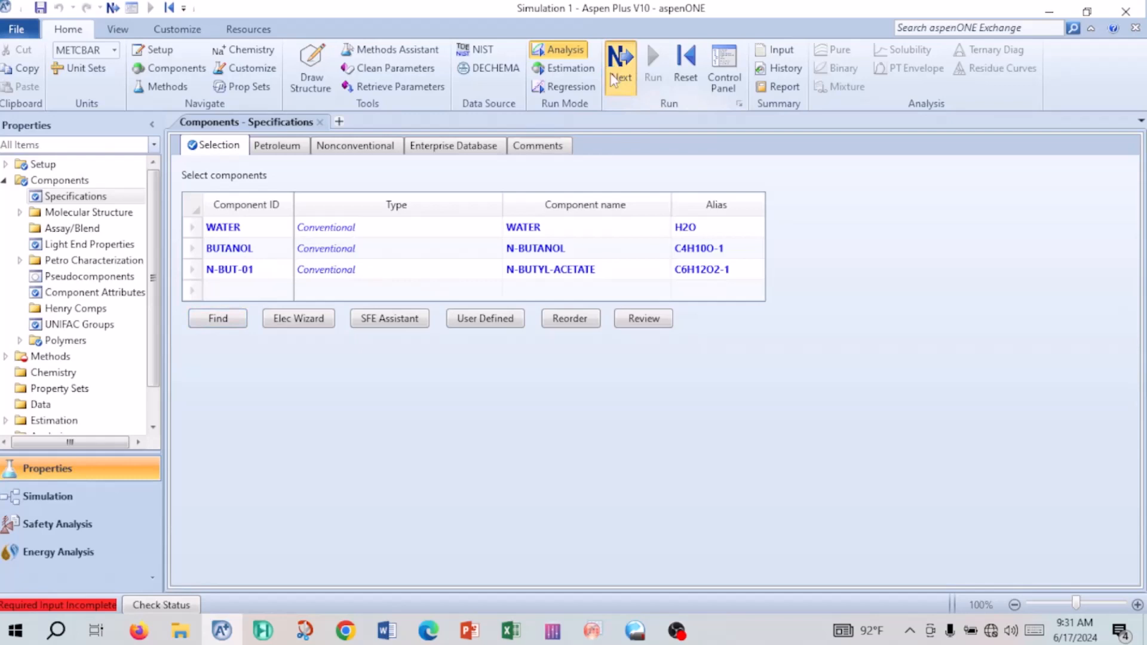
{"action": "left_click", "coordinate": [614, 80]}
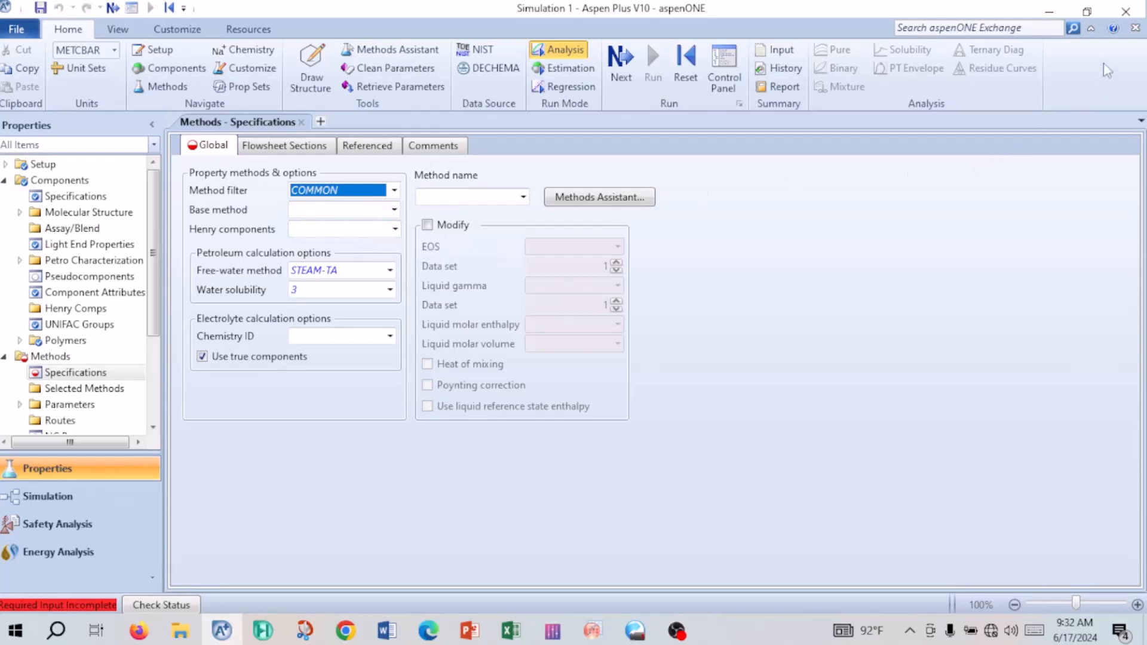
Step: Open the help and search it for "property method selection assistance"
{"action": "left_click", "coordinate": [1112, 35]}
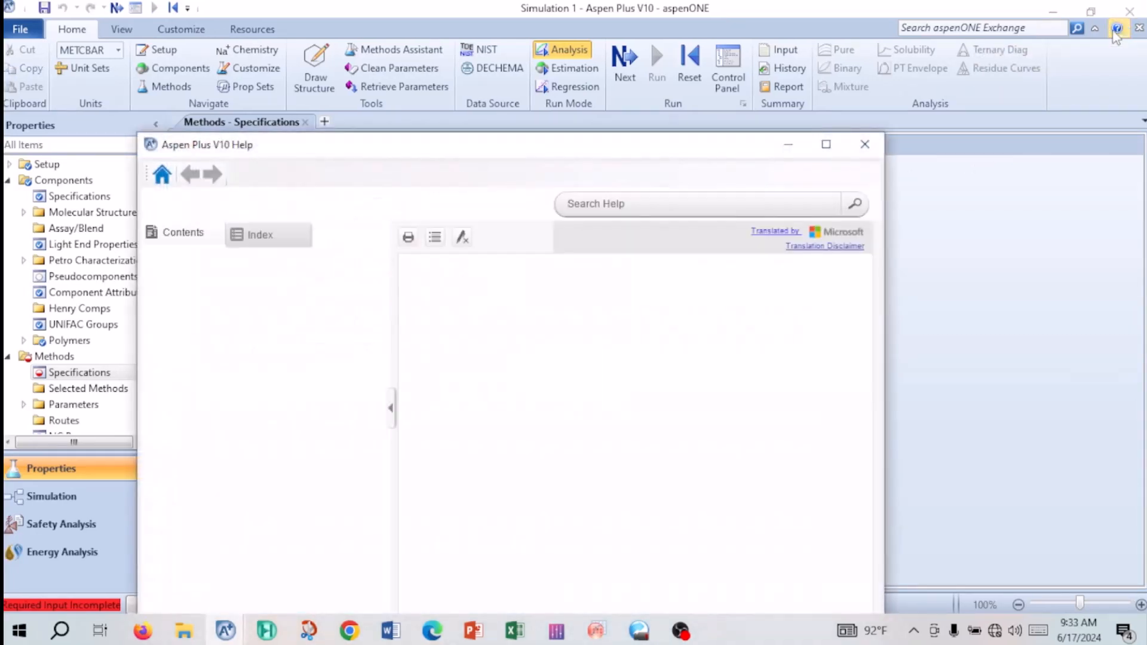
{"action": "left_click_drag", "start_coordinate": [721, 157], "coordinate": [734, 84]}
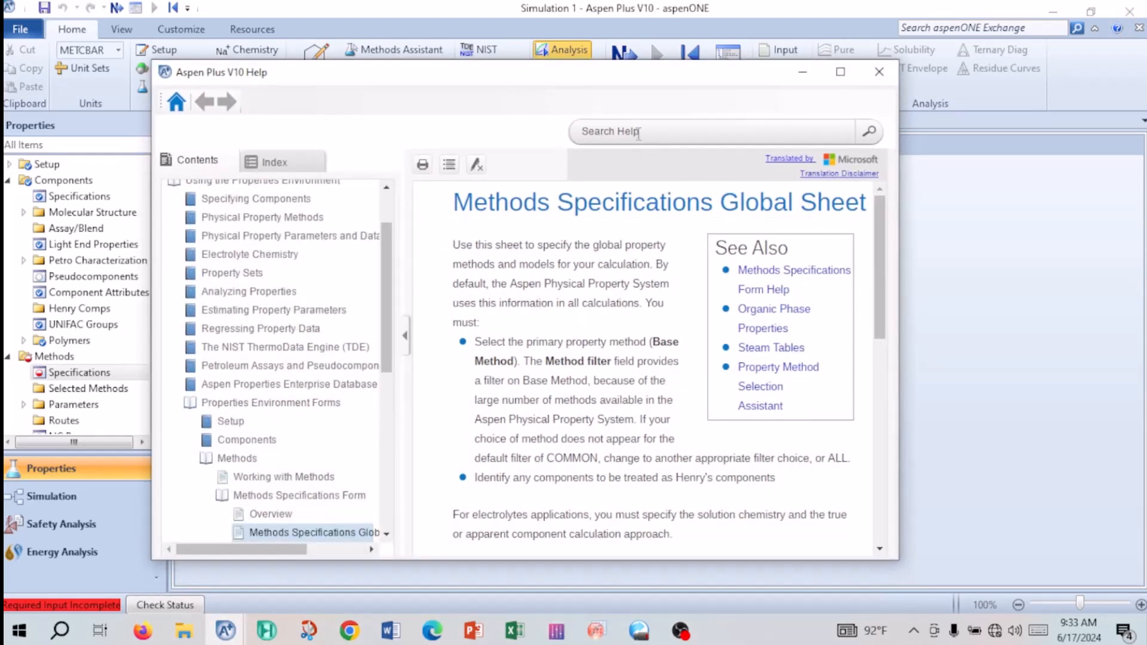
{"action": "type", "text": "p"}
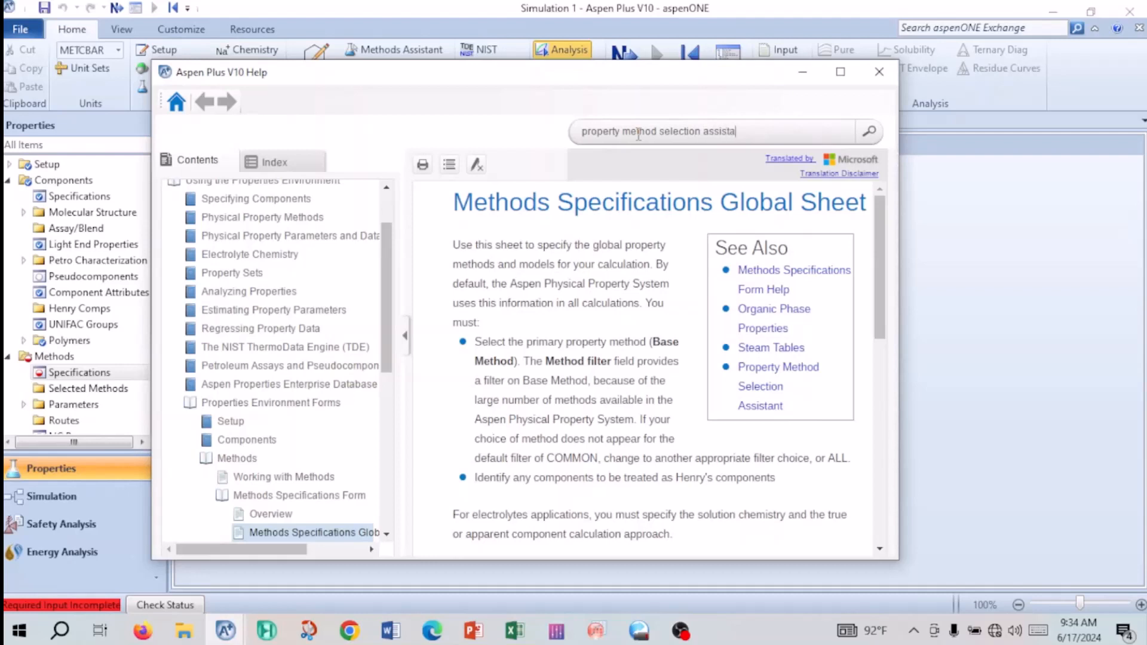
{"action": "key", "text": "Return"}
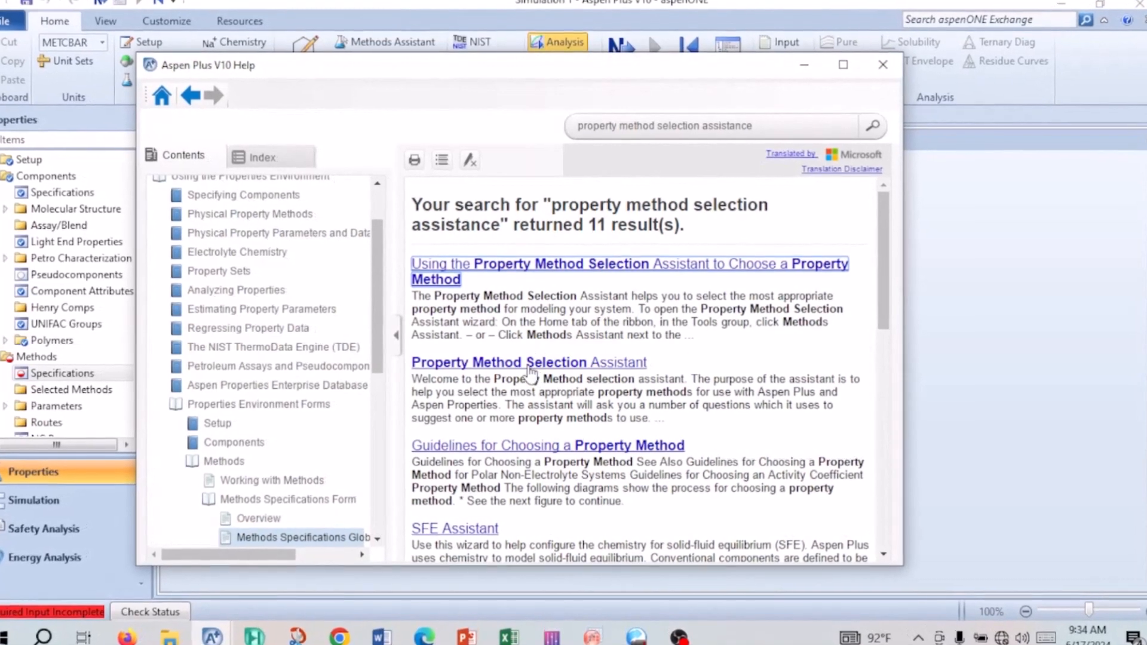
Step: Consult the Property Method Selection Assistant help by component type for a chemical system not above 10 bars, and read the recommended methods
{"action": "left_click", "coordinate": [535, 366]}
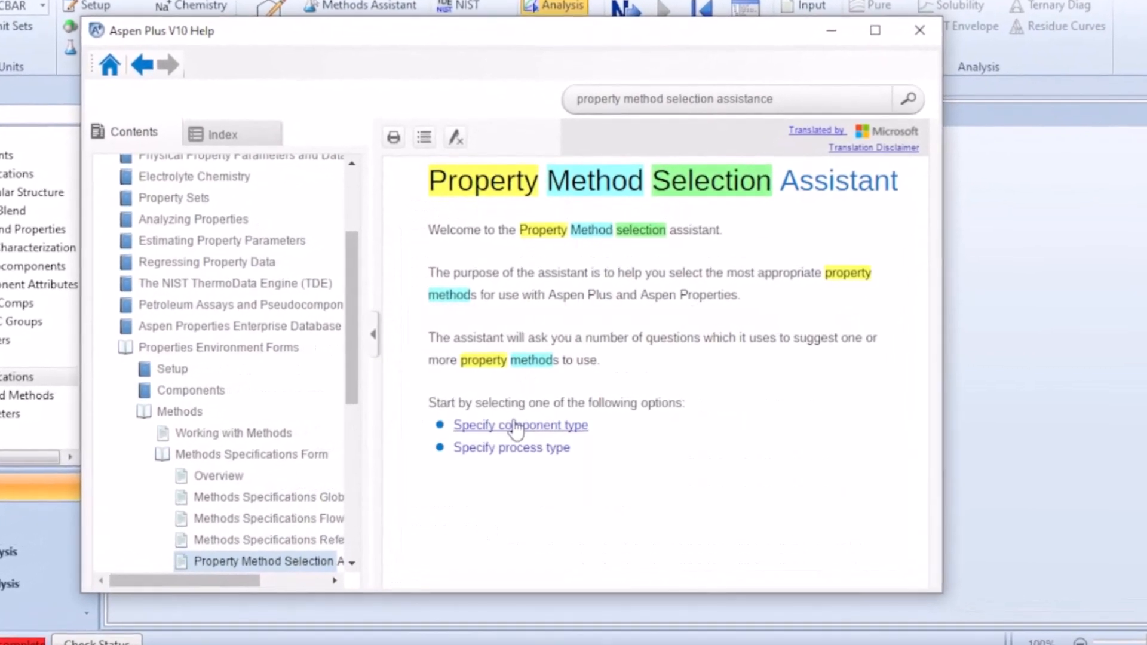
{"action": "left_click", "coordinate": [516, 426]}
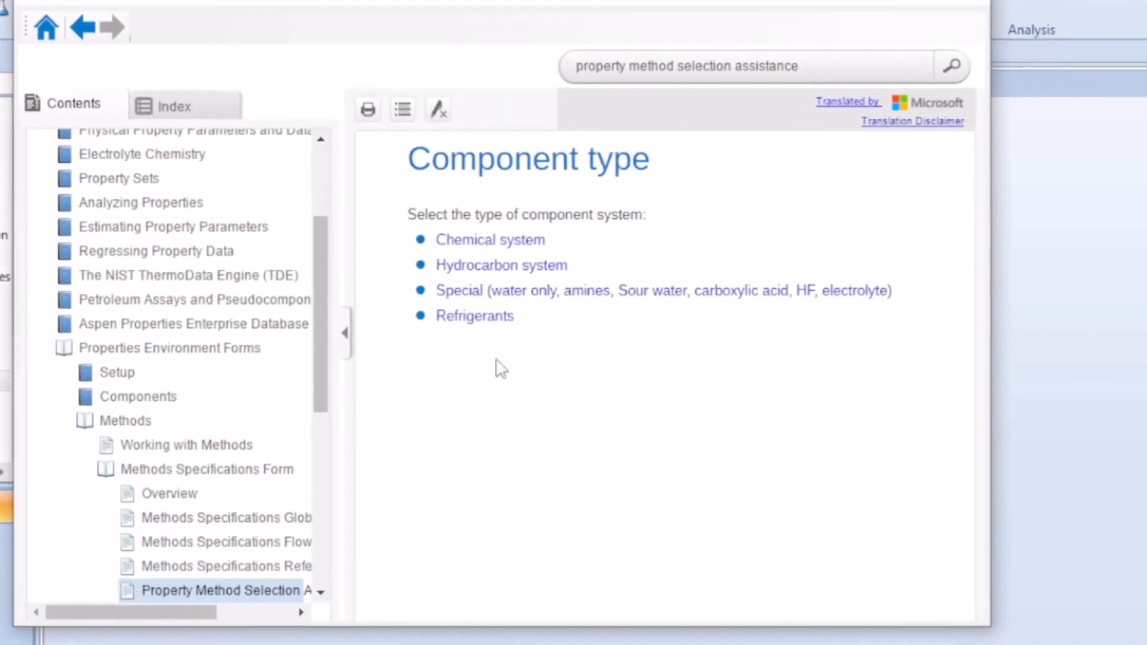
{"action": "left_click", "coordinate": [478, 242]}
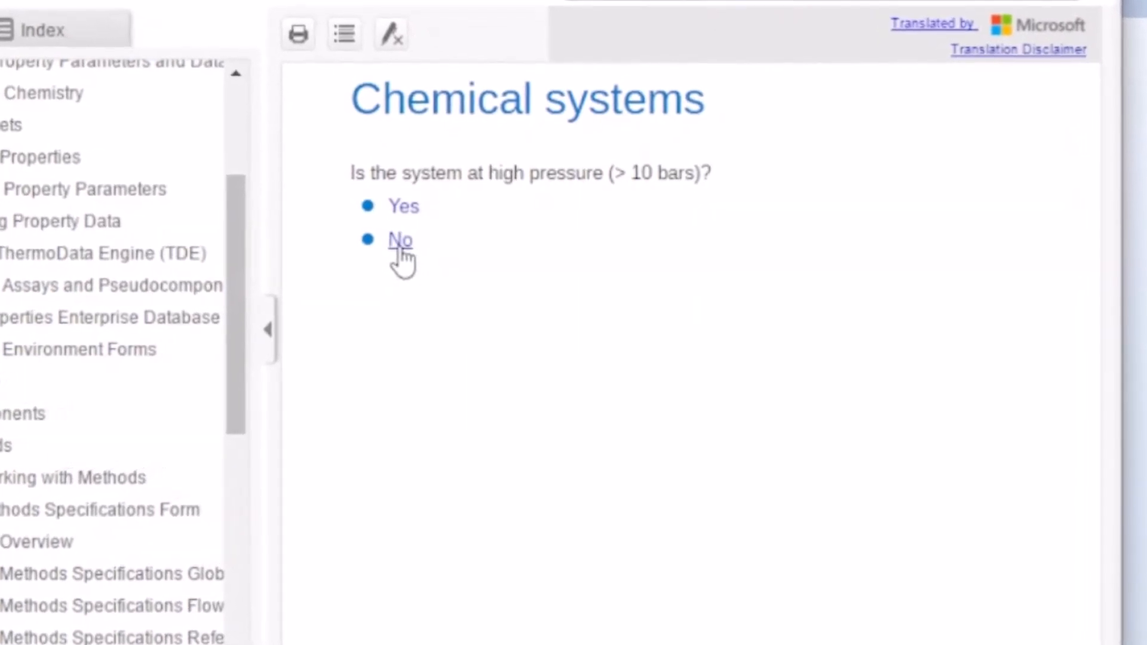
{"action": "left_click", "coordinate": [403, 241]}
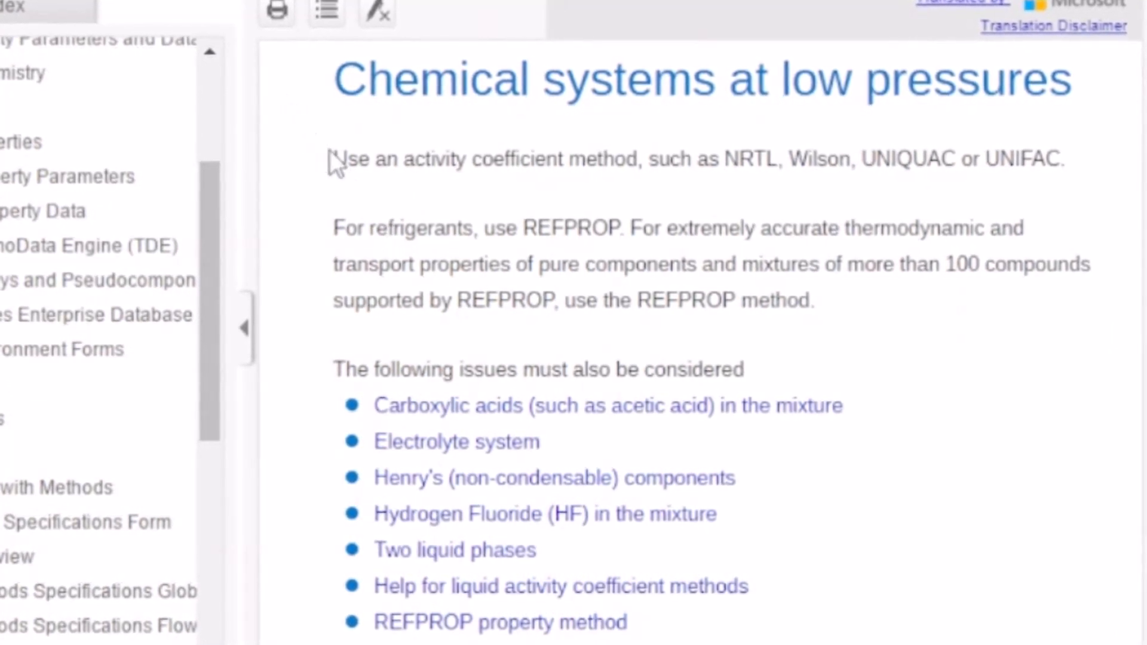
{"action": "left_click_drag", "start_coordinate": [334, 159], "coordinate": [888, 156]}
{"action": "left_click_drag", "start_coordinate": [959, 114], "coordinate": [1075, 109]}
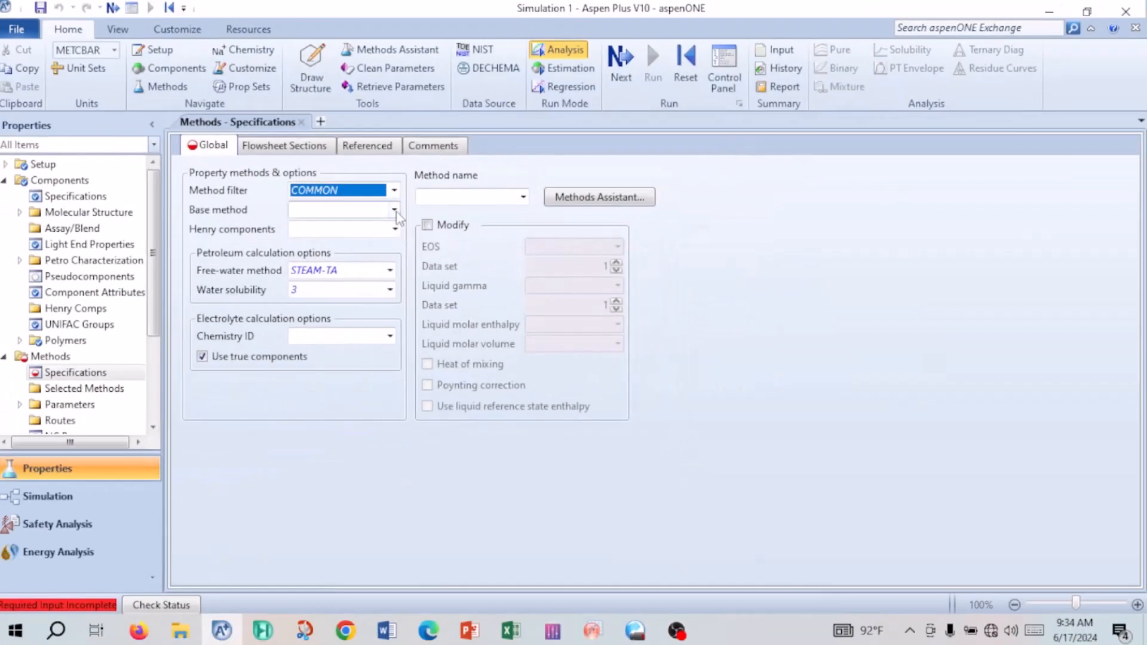
Step: Set the base property method to NRTL and proceed to its binary interaction parameters
{"action": "left_click", "coordinate": [242, 75]}
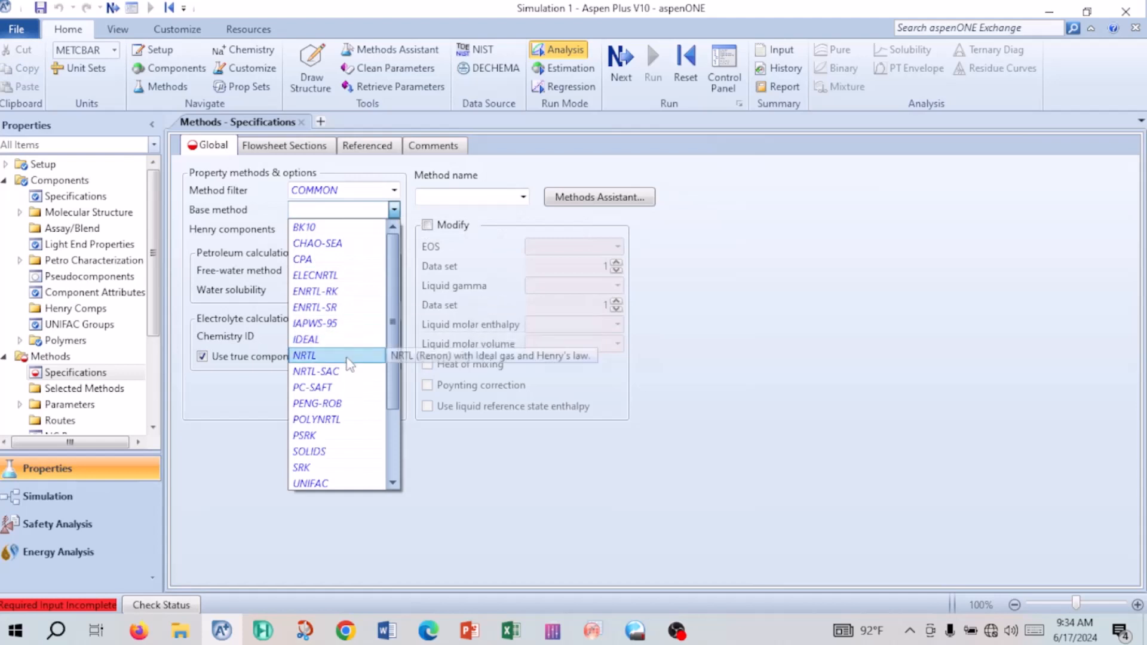
{"action": "left_click", "coordinate": [350, 355]}
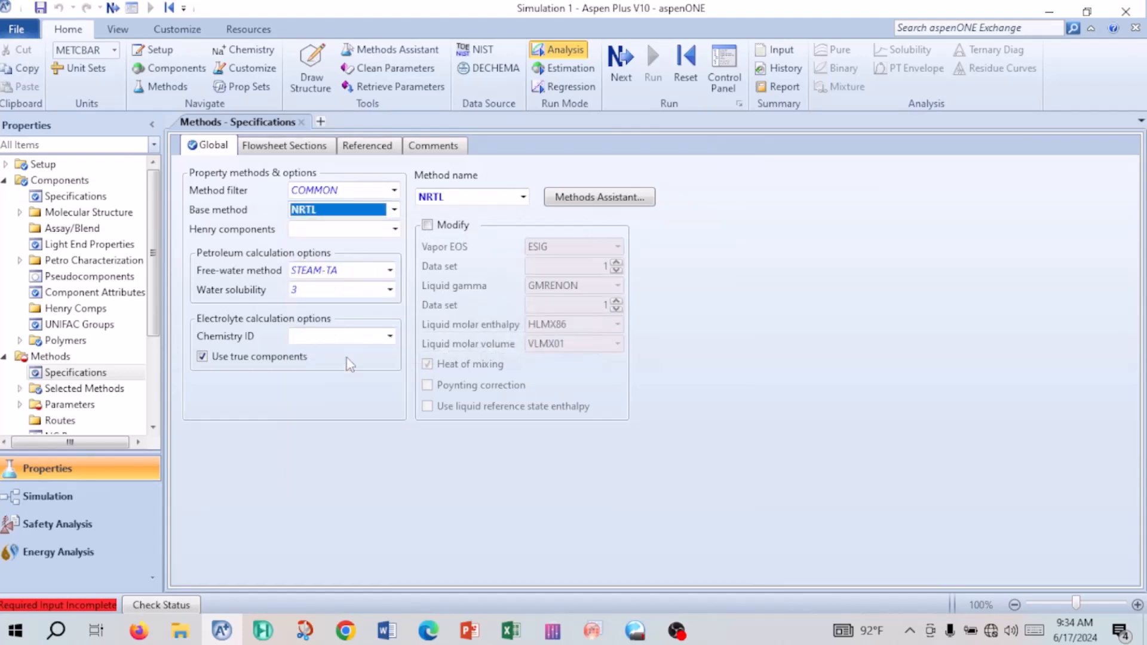
{"action": "left_click", "coordinate": [620, 80]}
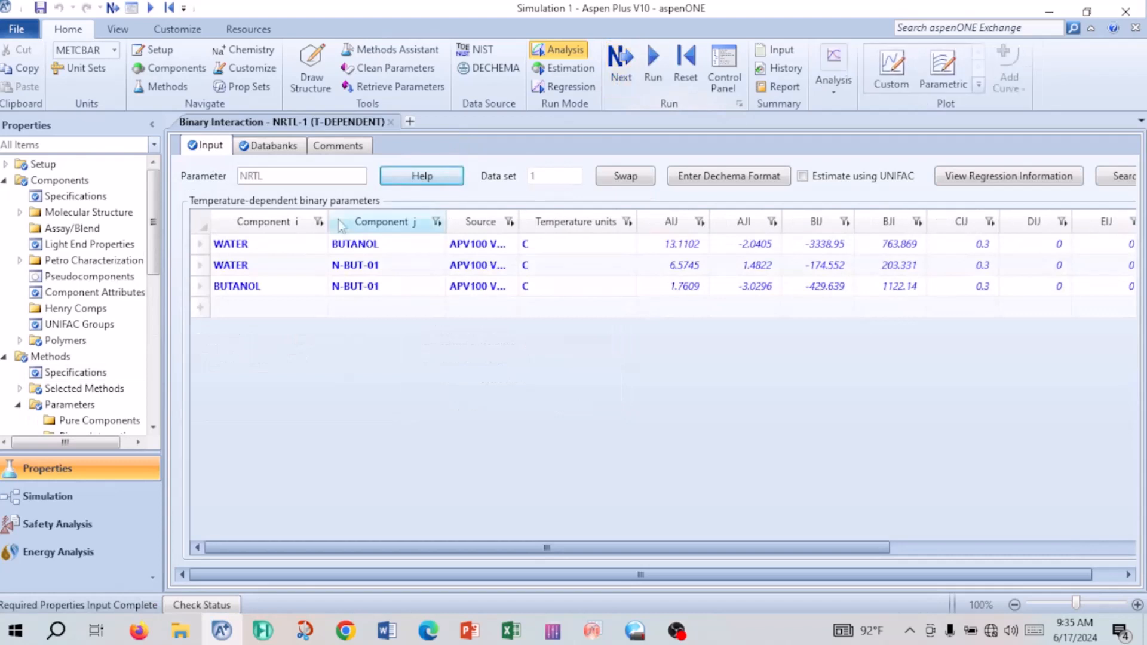
Step: Run the property analysis and setup, and acknowledge its completion
{"action": "left_click", "coordinate": [627, 70]}
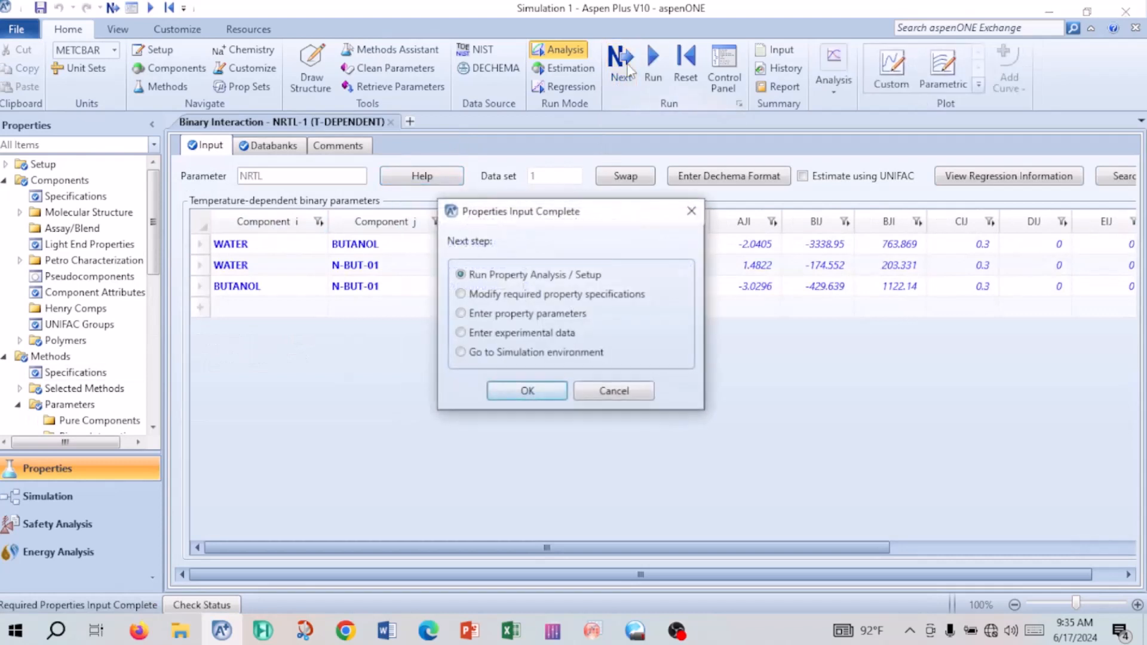
{"action": "left_click", "coordinate": [528, 387]}
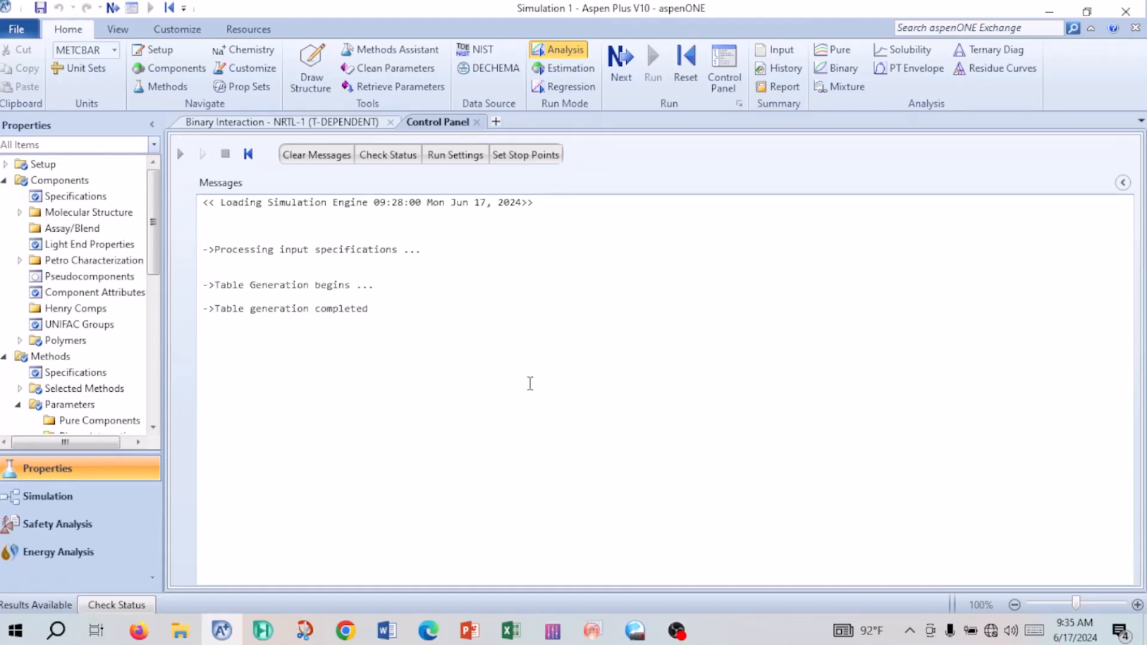
{"action": "left_click", "coordinate": [622, 83]}
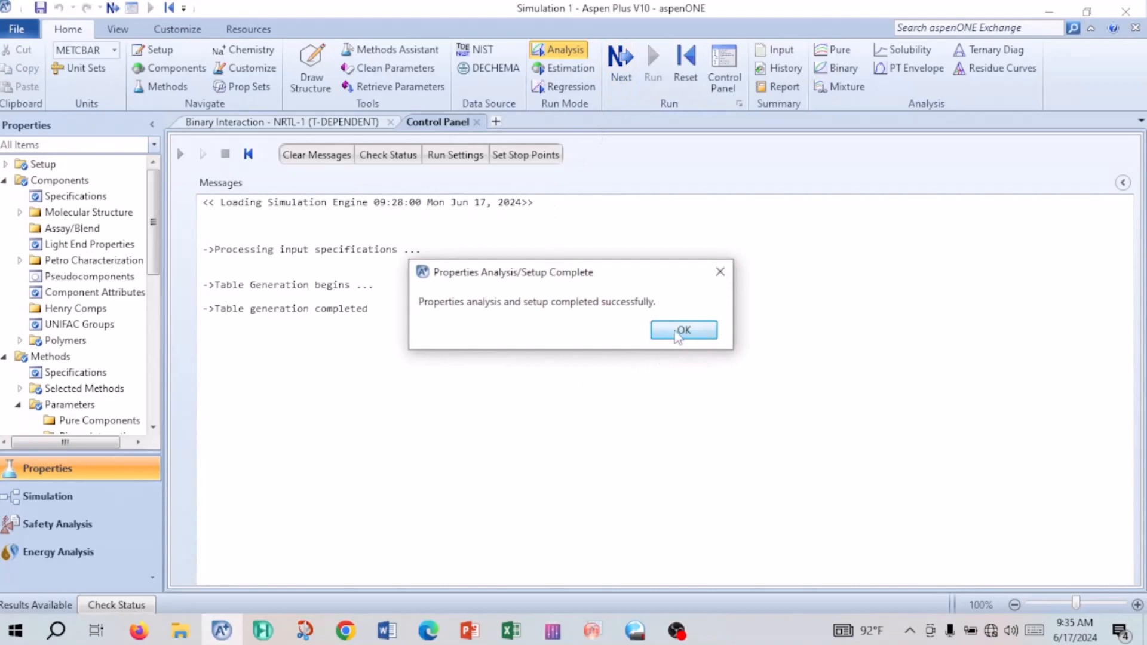
{"action": "left_click", "coordinate": [677, 334]}
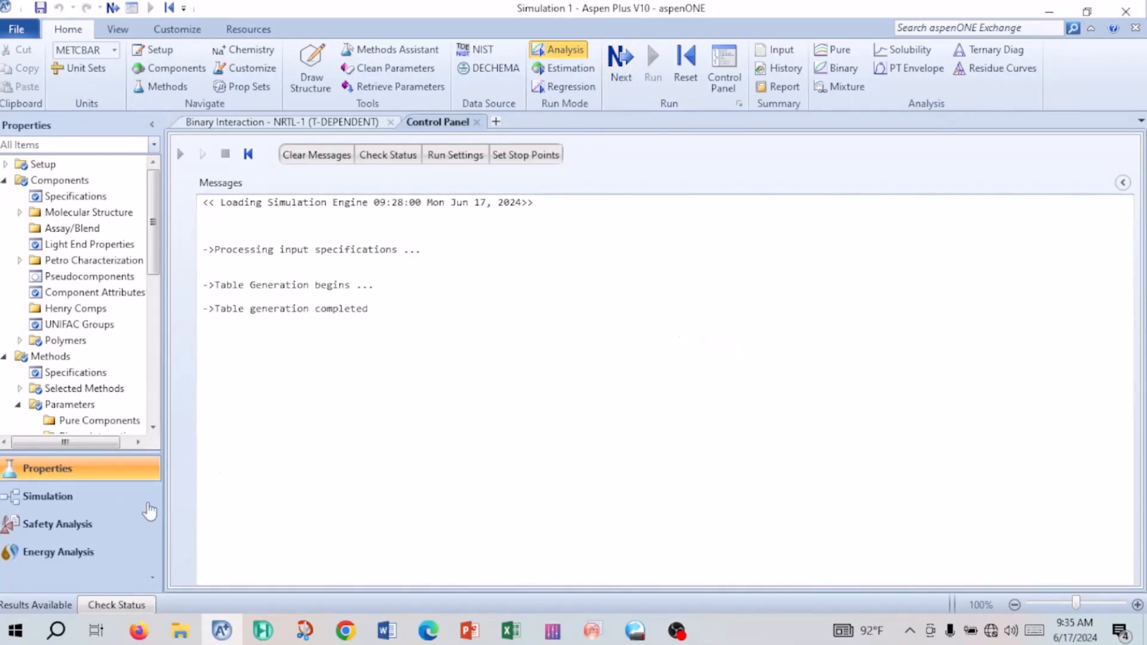
Step: Switch to the simulation environment, place a Mixer on the main flowsheet and enlarge its icon
{"action": "left_click", "coordinate": [90, 502]}
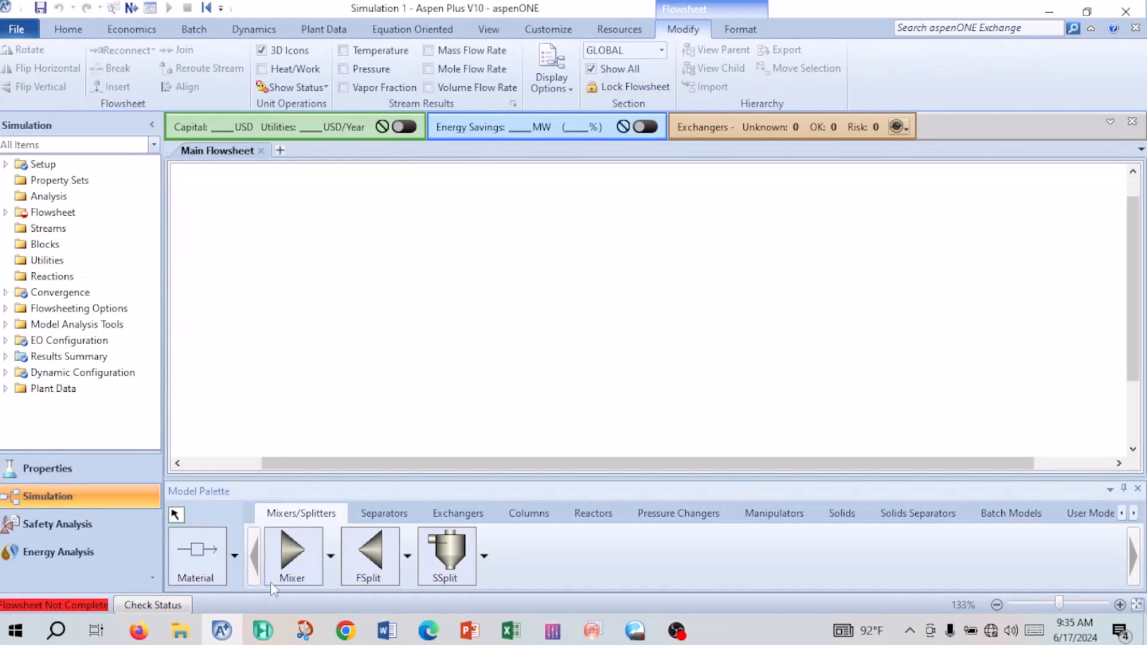
{"action": "left_click", "coordinate": [293, 558]}
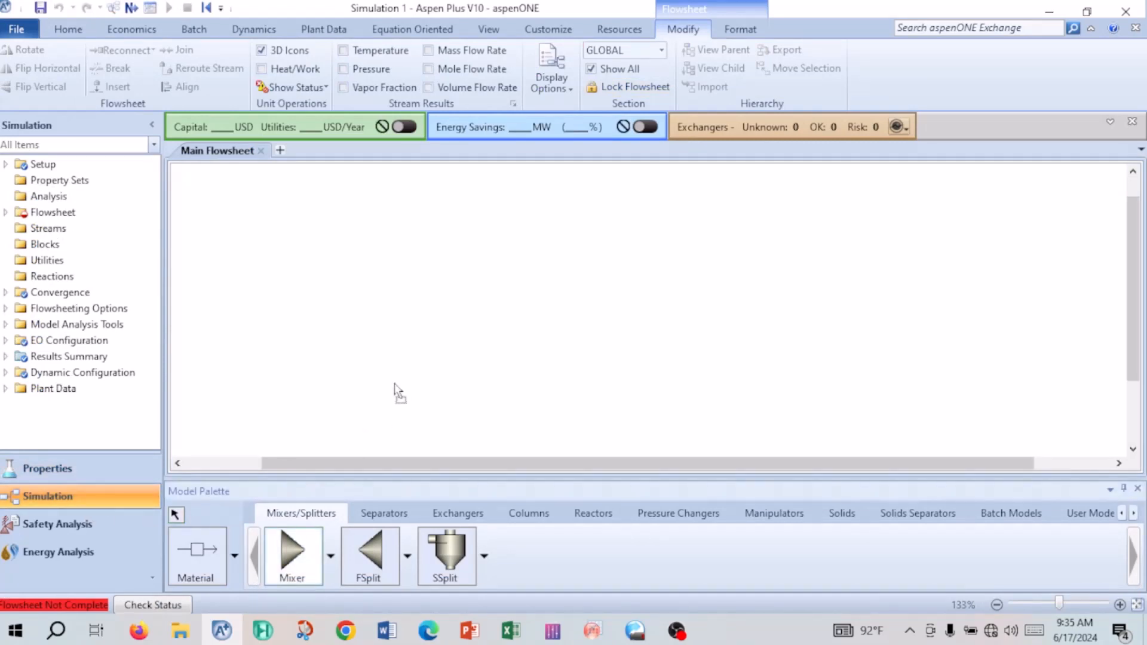
{"action": "left_click", "coordinate": [457, 275]}
{"action": "left_click", "coordinate": [457, 275]}
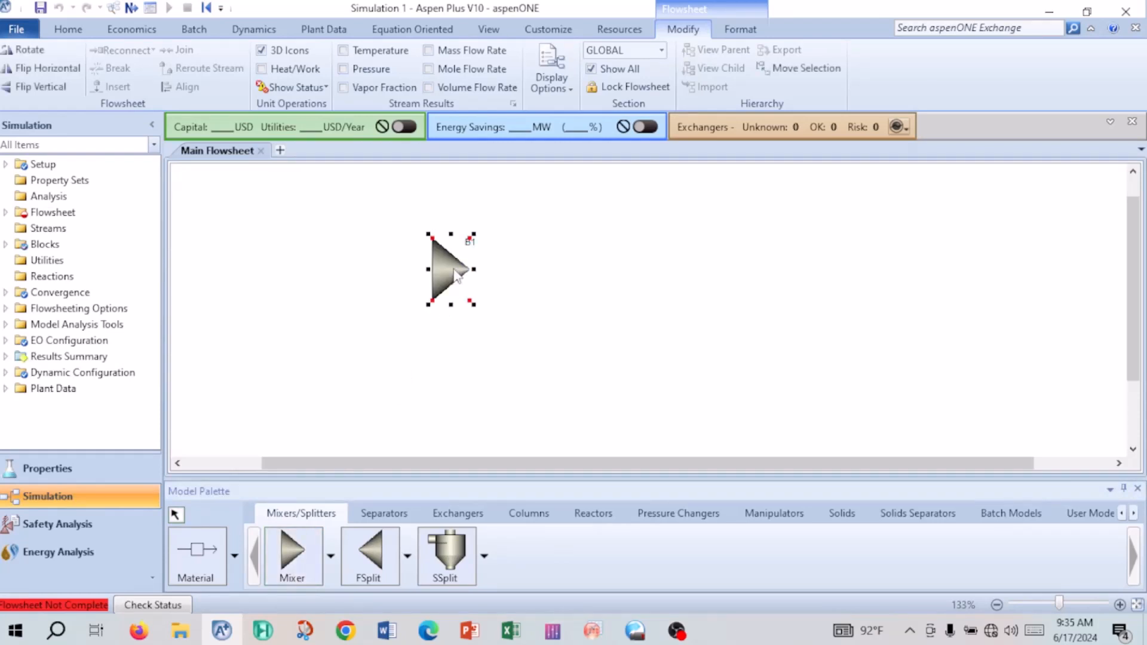
{"action": "left_click_drag", "start_coordinate": [470, 302], "coordinate": [501, 340]}
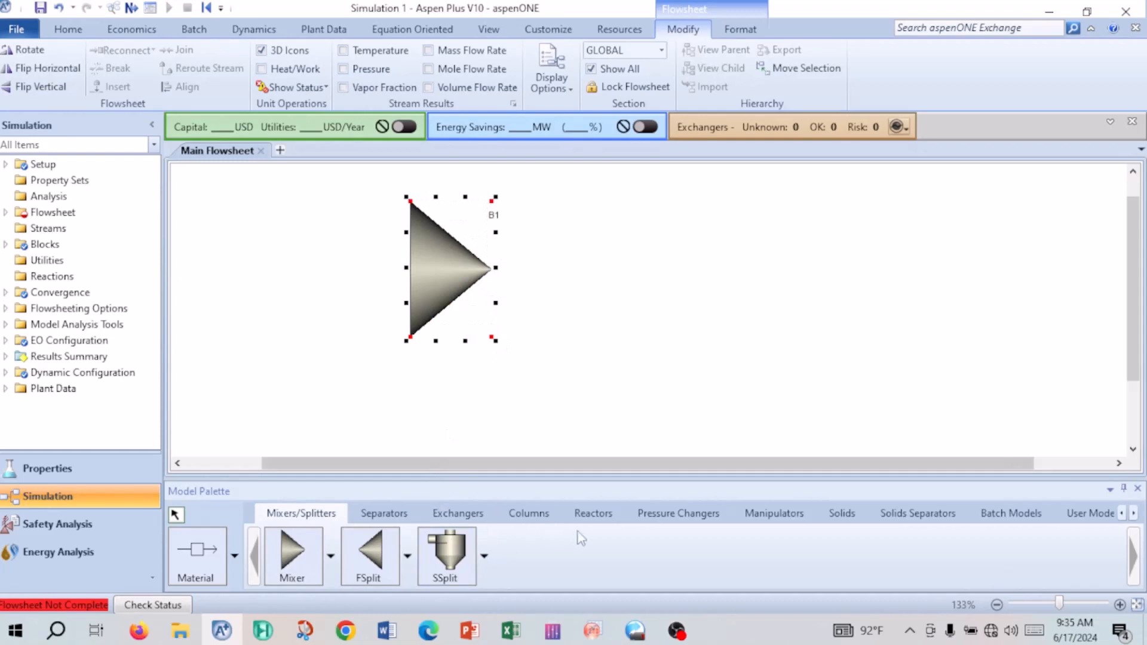
Step: Place a Pump to the right of the mixer, enlarge its icon and align its inlet with the mixer outlet
{"action": "left_click", "coordinate": [668, 515]}
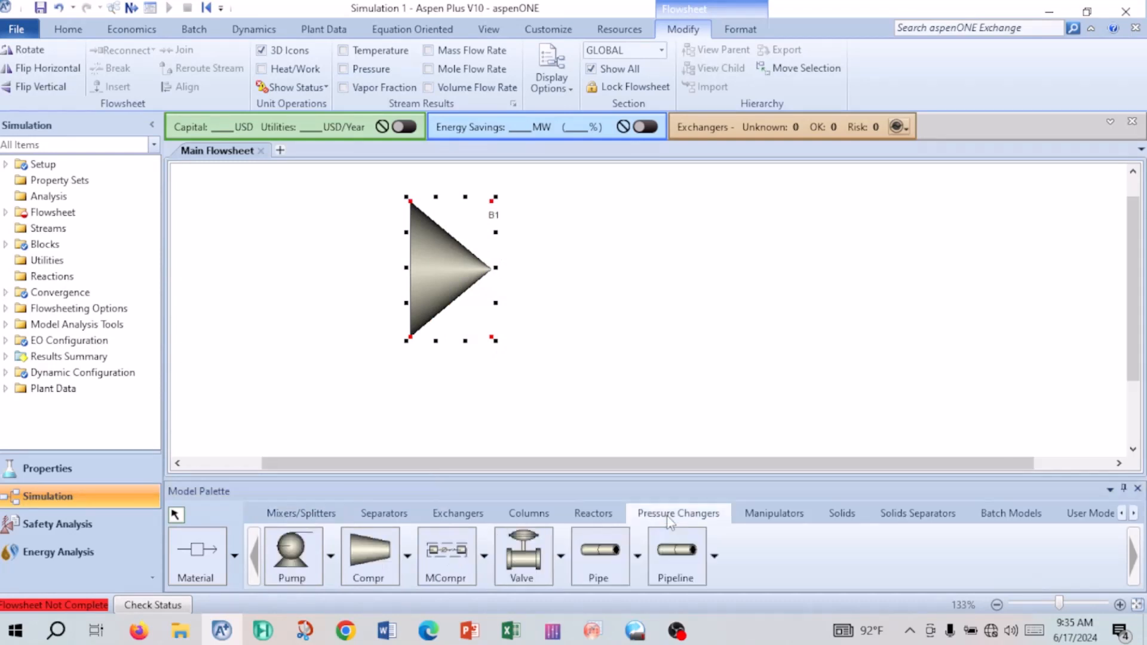
{"action": "left_click", "coordinate": [302, 570]}
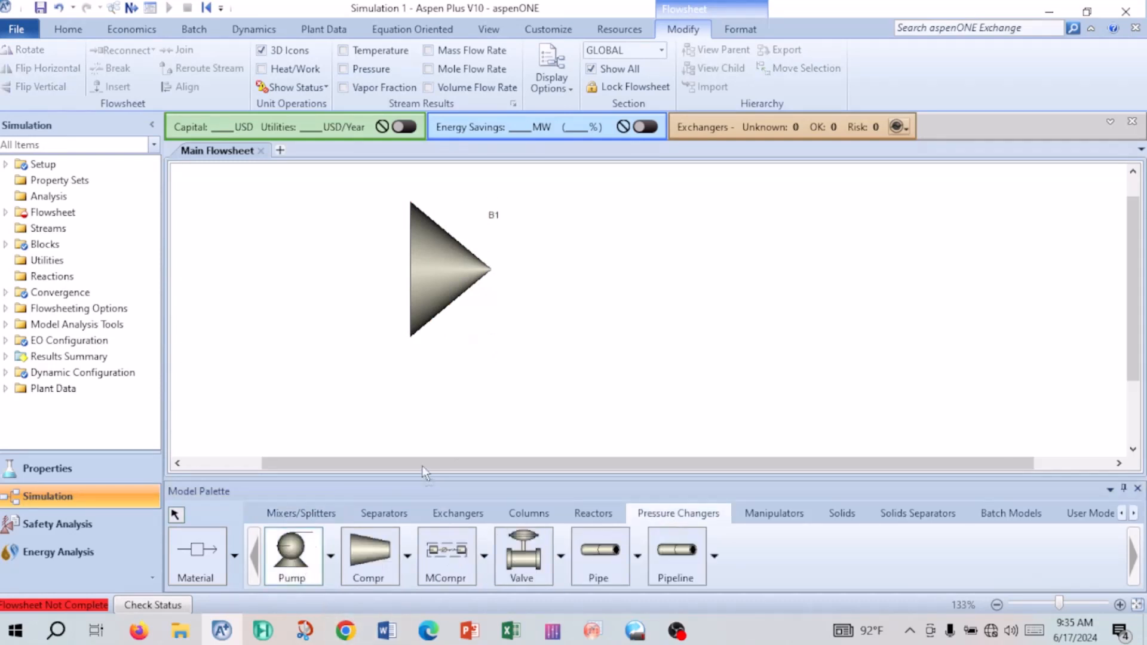
{"action": "left_click", "coordinate": [686, 293]}
{"action": "left_click", "coordinate": [686, 294]}
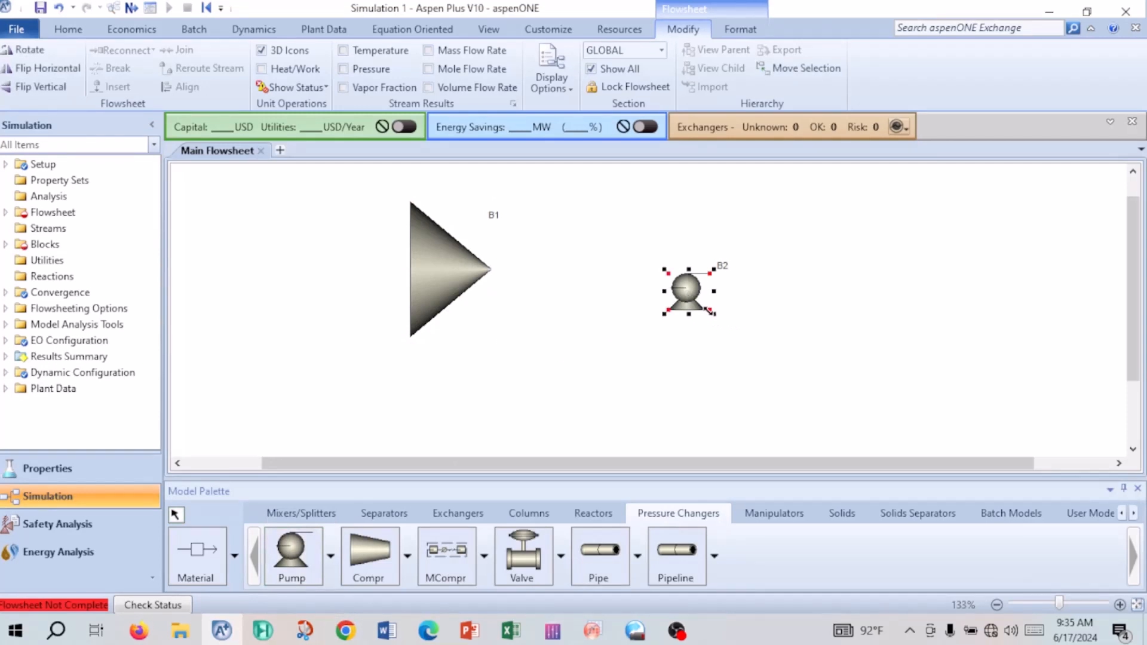
{"action": "left_click_drag", "start_coordinate": [710, 310], "coordinate": [741, 338]}
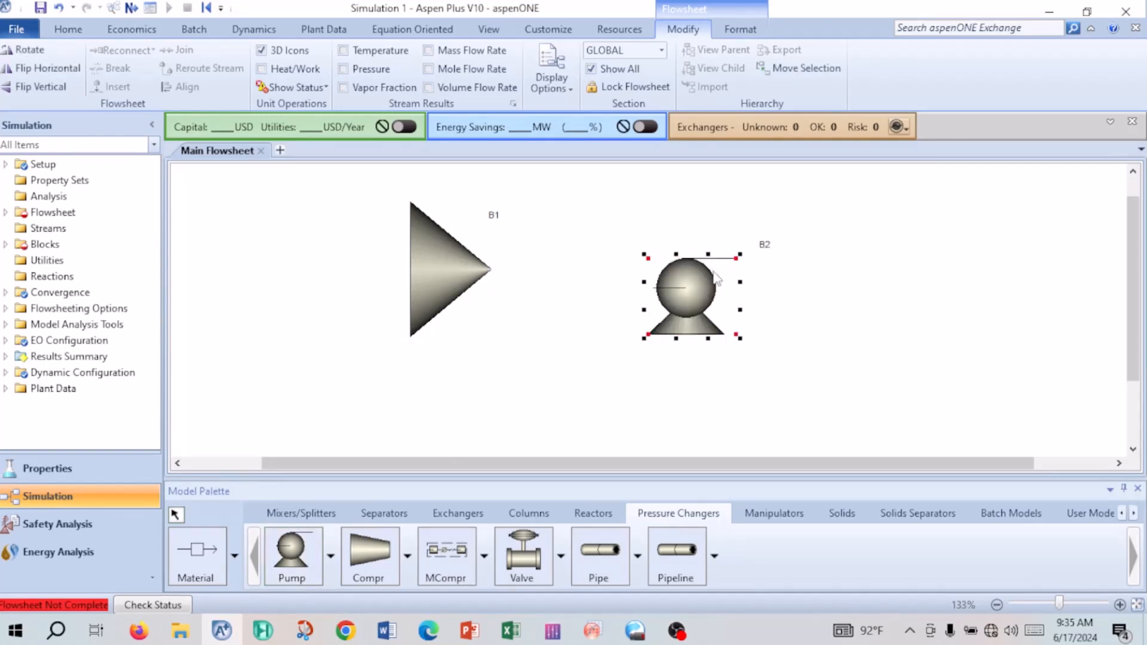
{"action": "left_click_drag", "start_coordinate": [694, 310], "coordinate": [700, 291]}
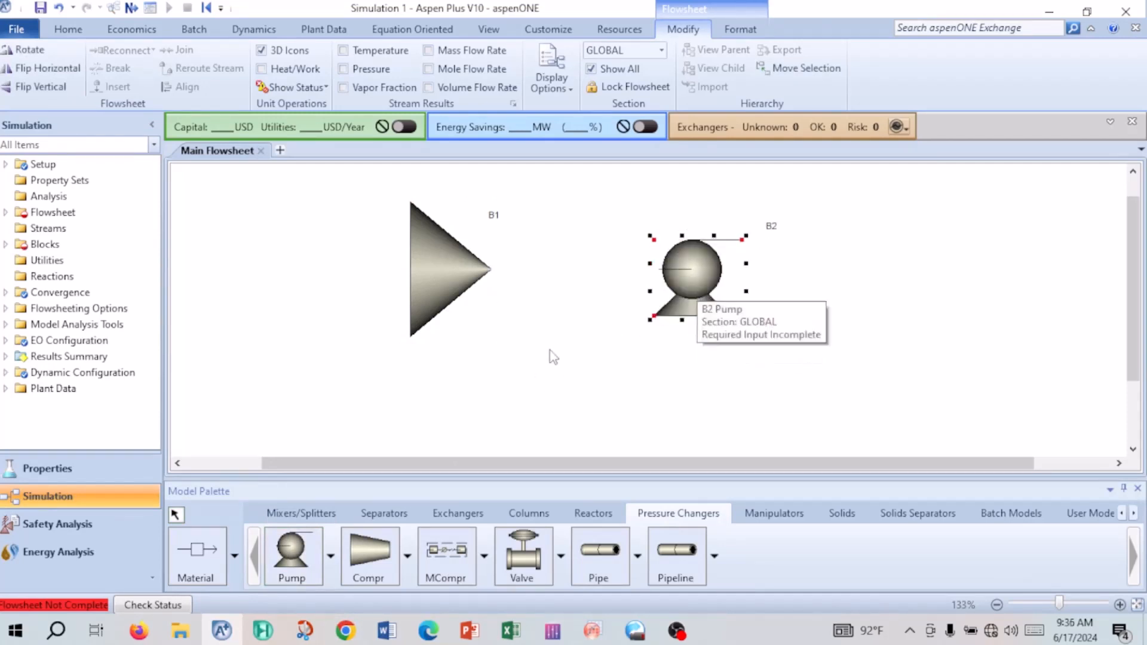
{"action": "left_click", "coordinate": [454, 400]}
Step: Draw material streams for two mixer feeds, the mixer outlet to the pump inlet, and the pump product
{"action": "left_click", "coordinate": [199, 531]}
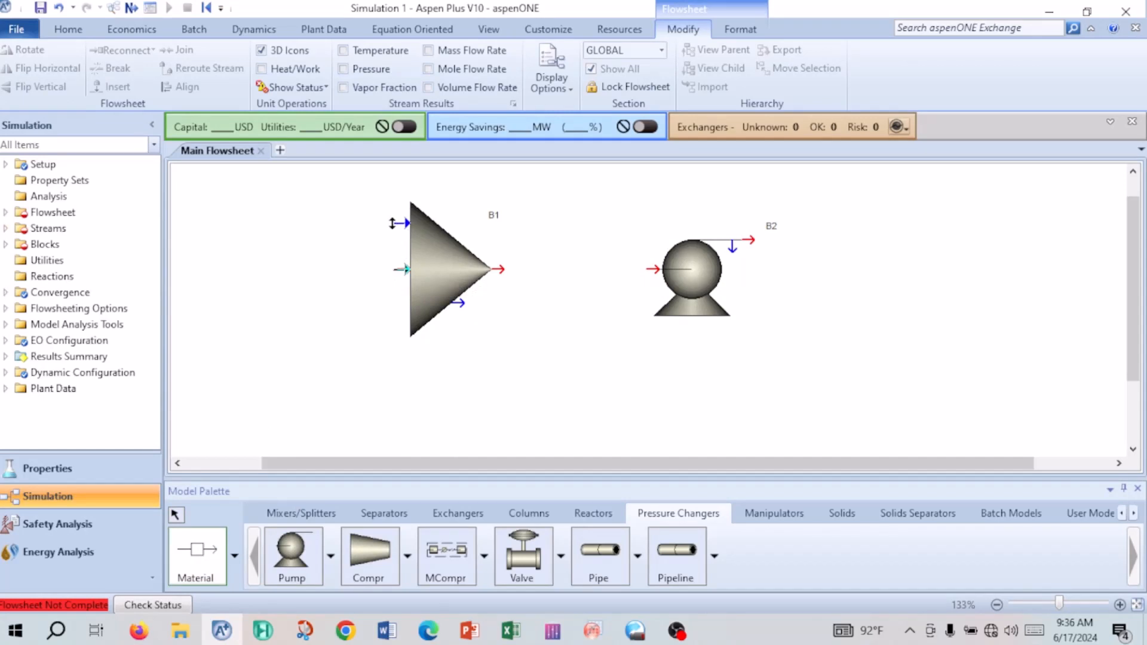
{"action": "left_click_drag", "start_coordinate": [392, 223], "coordinate": [262, 226]}
{"action": "left_click_drag", "start_coordinate": [402, 321], "coordinate": [263, 326]}
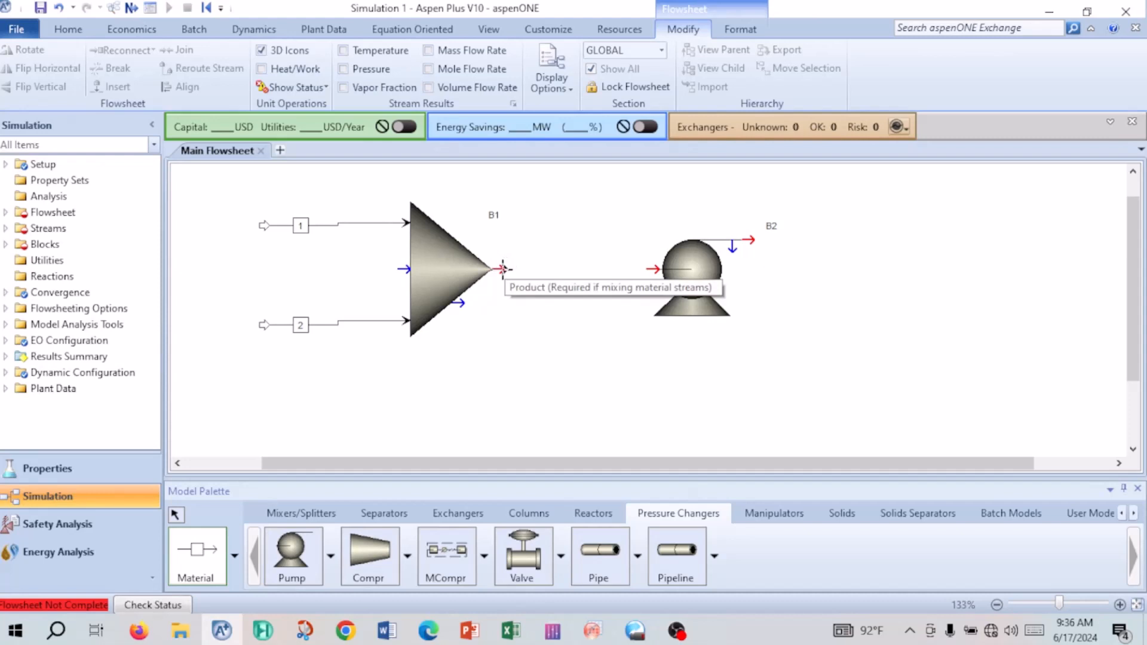
{"action": "left_click_drag", "start_coordinate": [504, 269], "coordinate": [651, 269]}
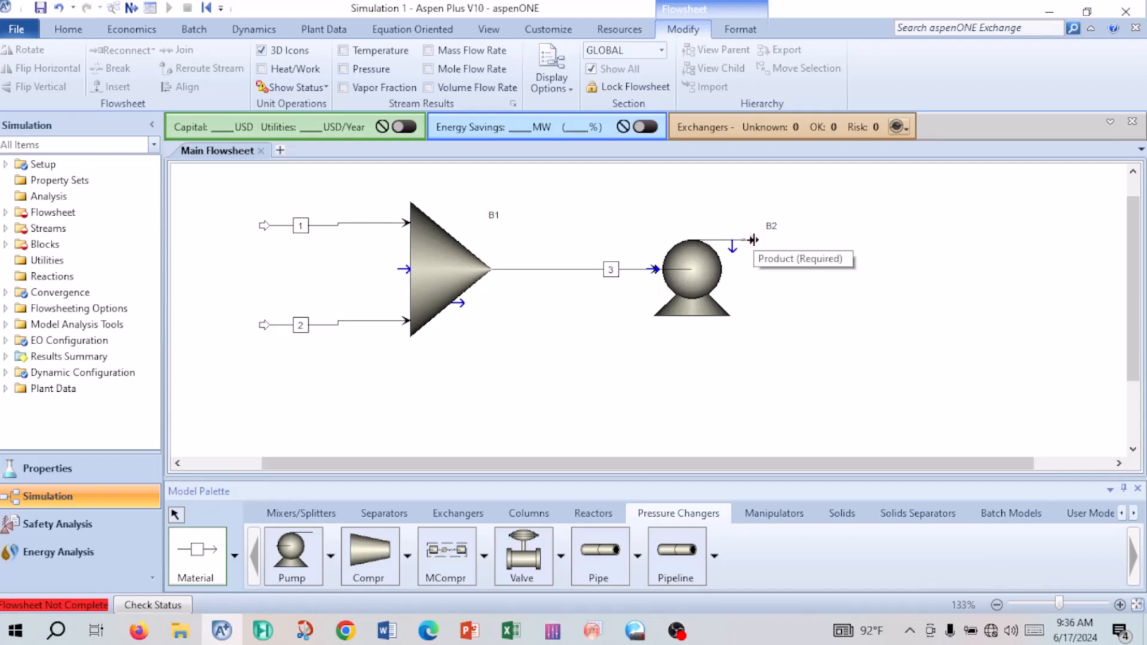
{"action": "left_click_drag", "start_coordinate": [753, 240], "coordinate": [889, 240]}
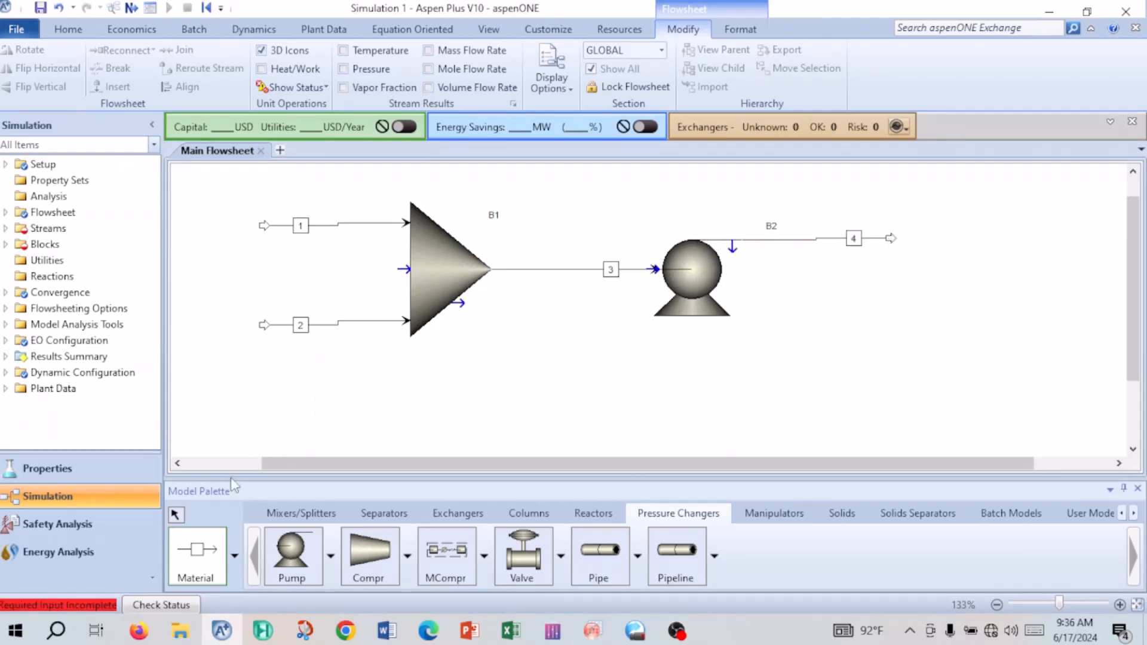
{"action": "left_click", "coordinate": [176, 515]}
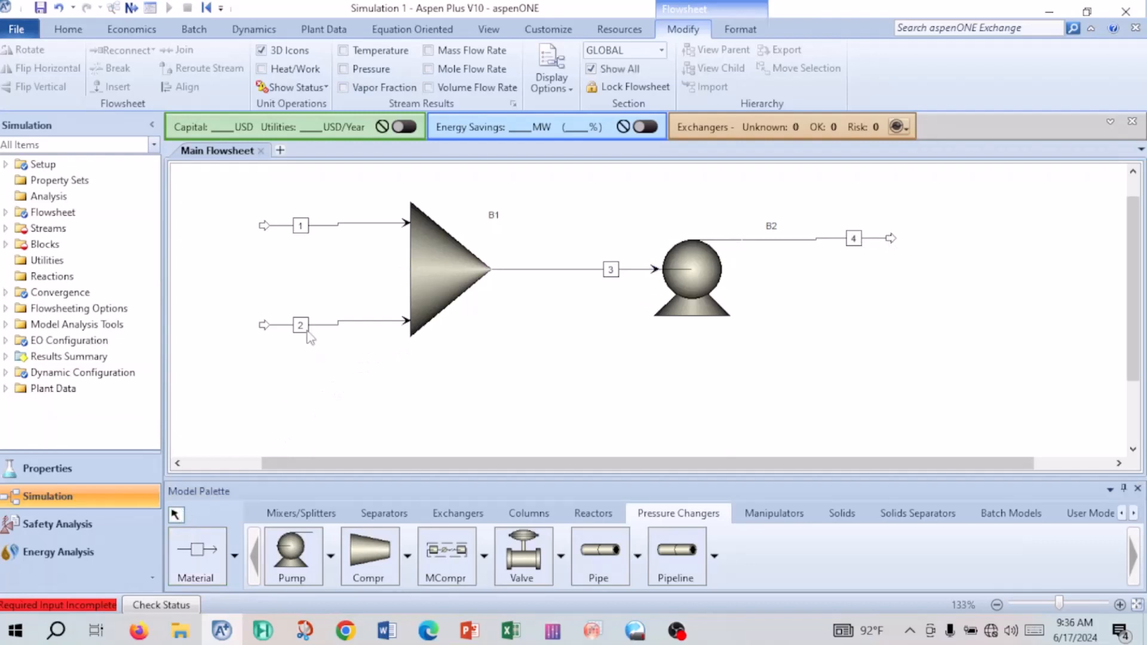
Step: Straighten feed streams 1 and 2 at the mixer and product stream 4 leaving the pump
{"action": "left_click", "coordinate": [342, 224]}
{"action": "right_click", "coordinate": [343, 223]}
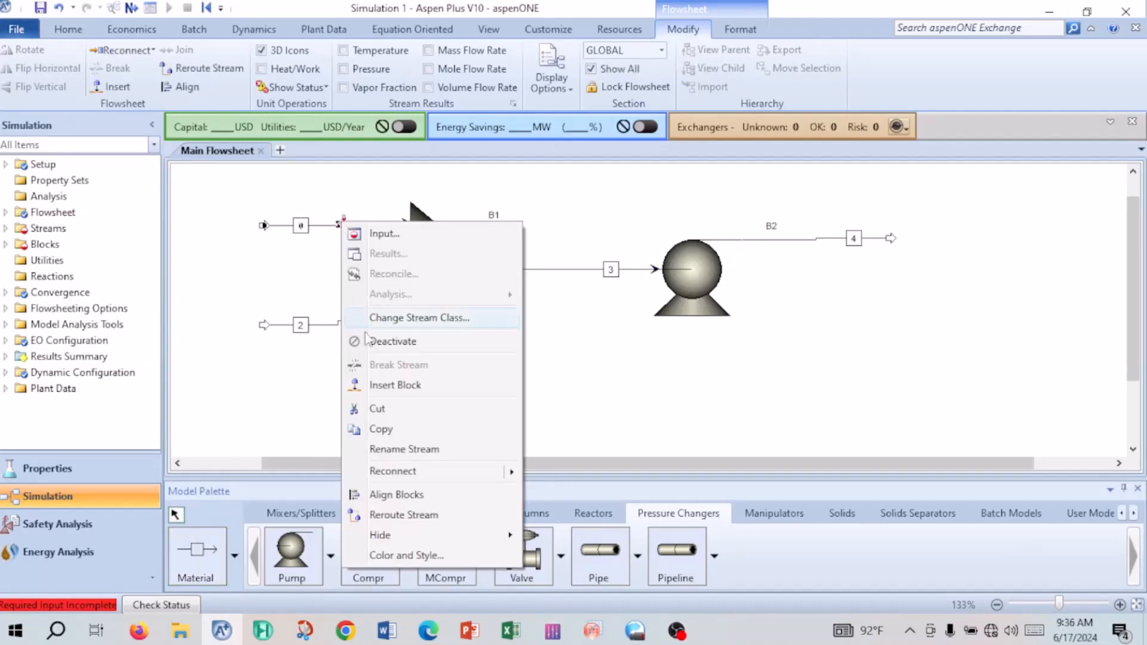
{"action": "left_click", "coordinate": [397, 495]}
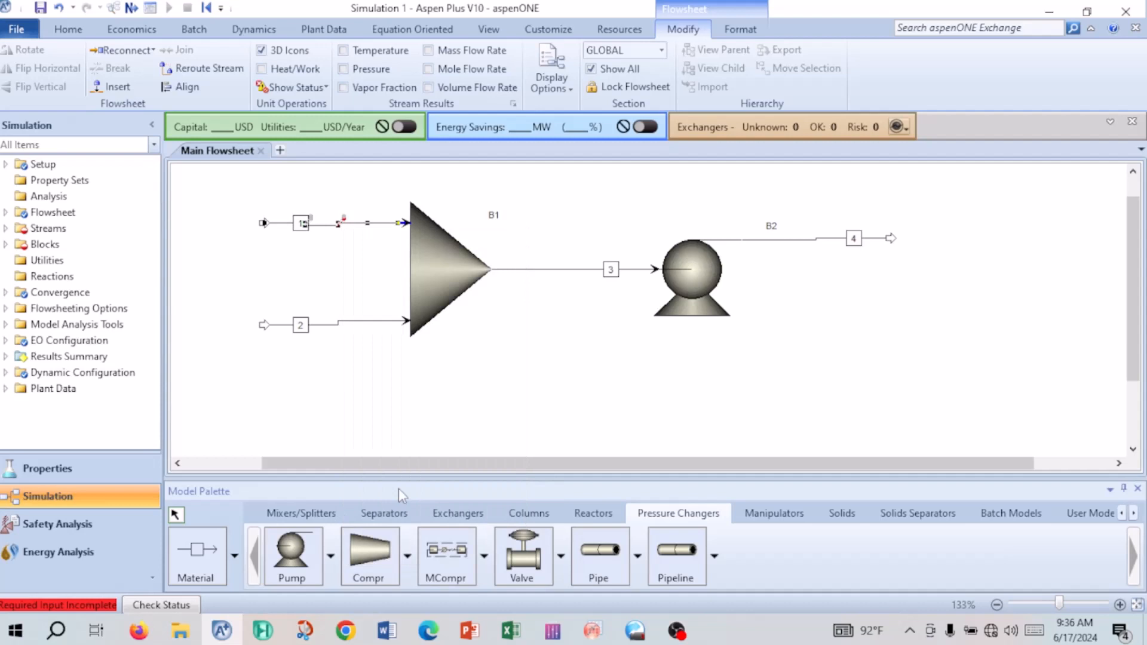
{"action": "left_click", "coordinate": [356, 324]}
{"action": "right_click", "coordinate": [359, 328]}
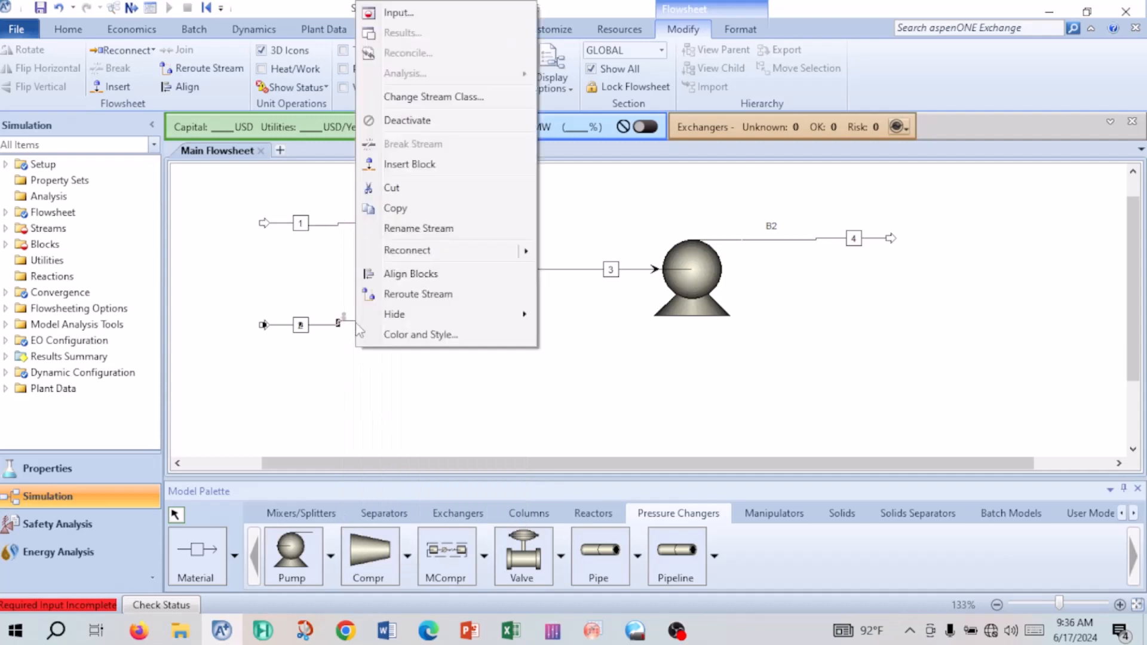
{"action": "left_click", "coordinate": [381, 275]}
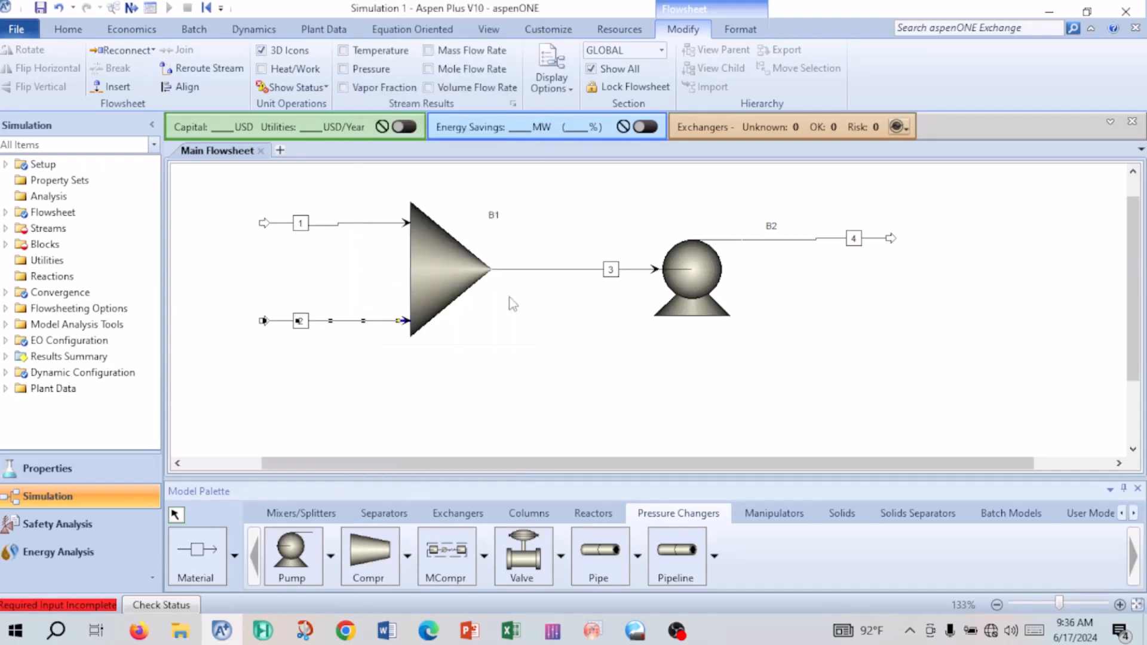
{"action": "right_click", "coordinate": [754, 241]}
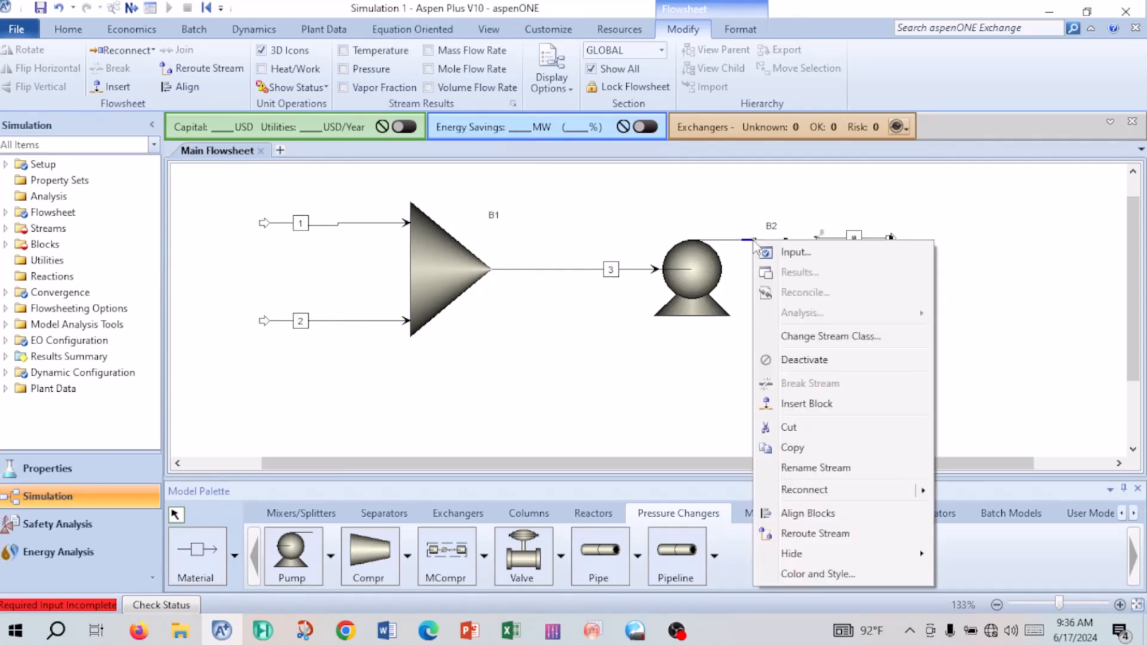
{"action": "left_click", "coordinate": [816, 532]}
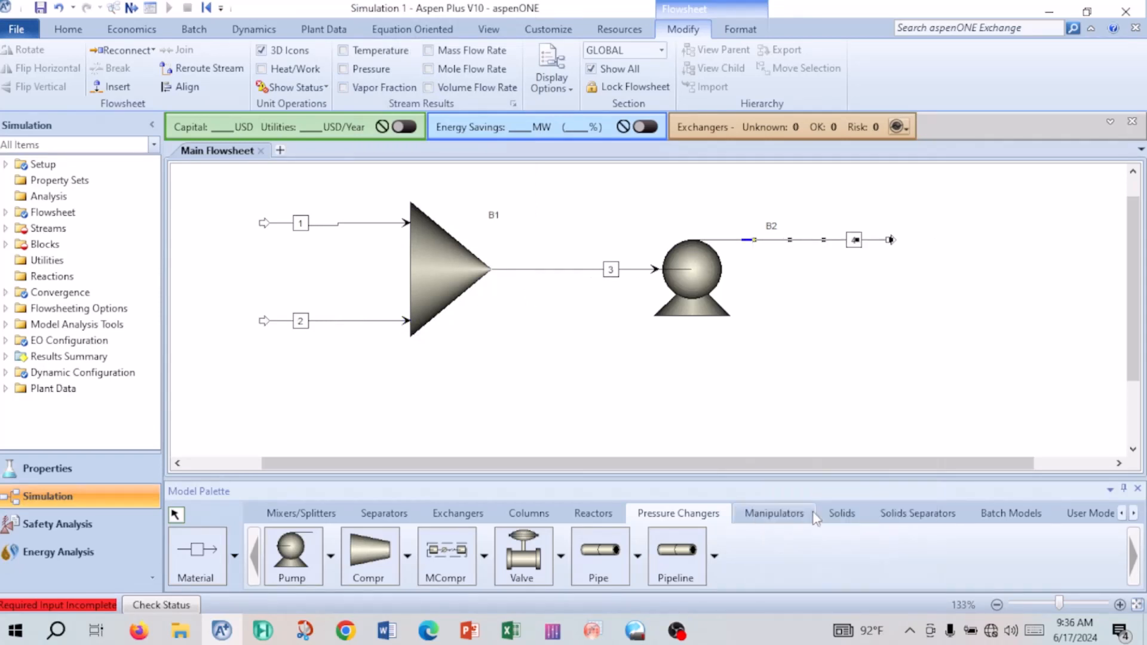
{"action": "left_click", "coordinate": [586, 269]}
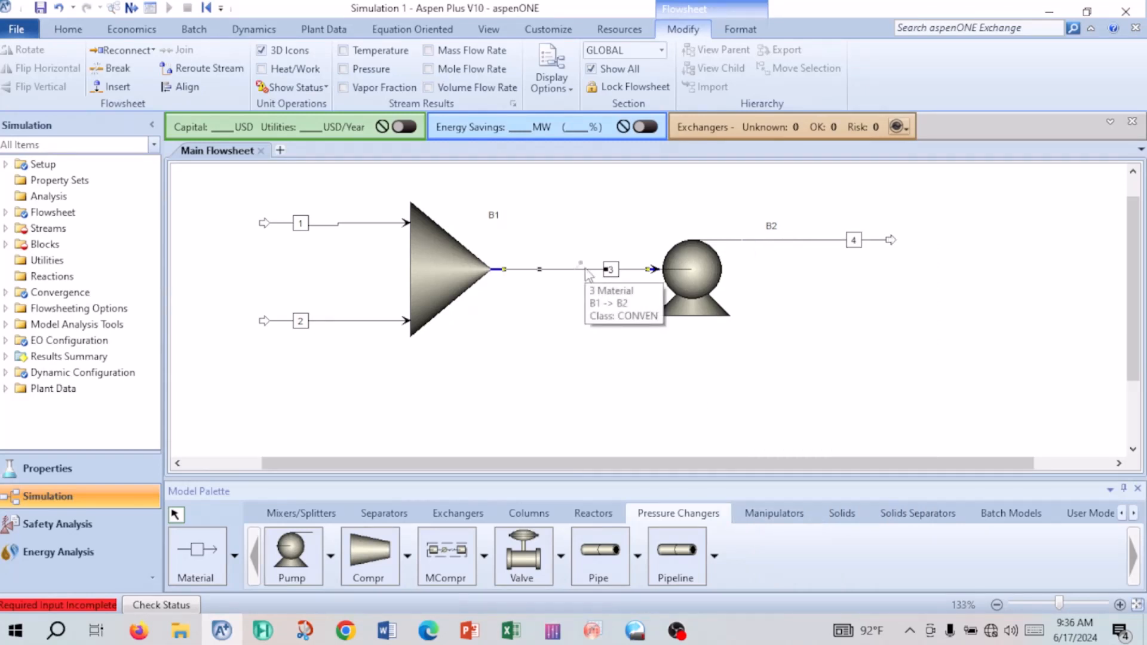
{"action": "right_click", "coordinate": [632, 277]}
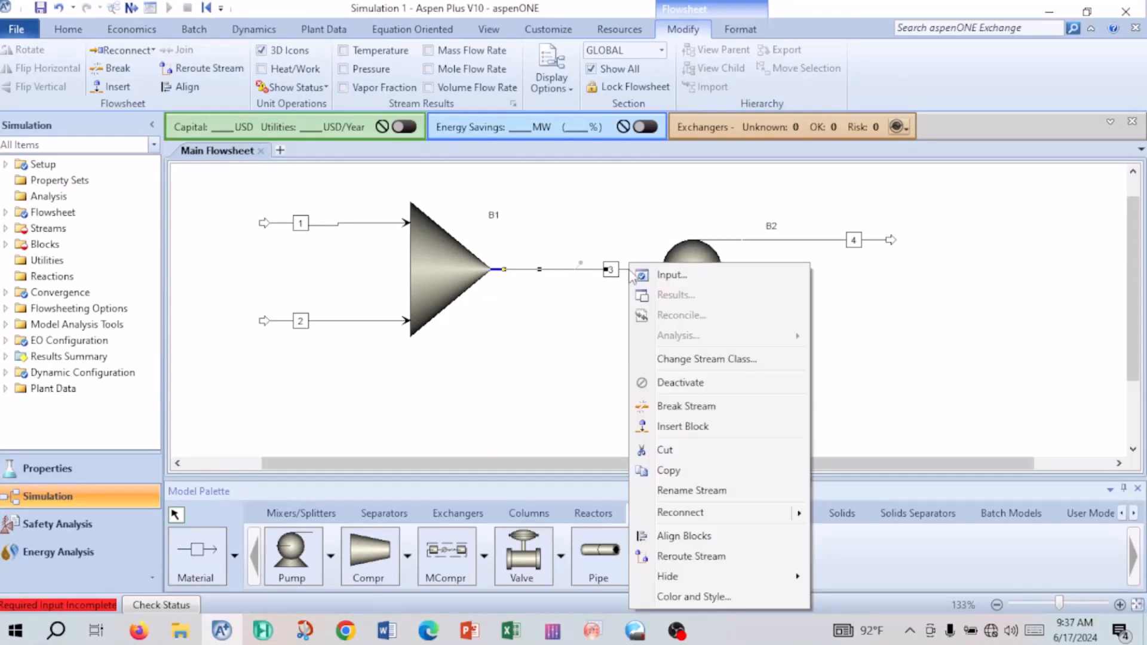
{"action": "left_click", "coordinate": [508, 287]}
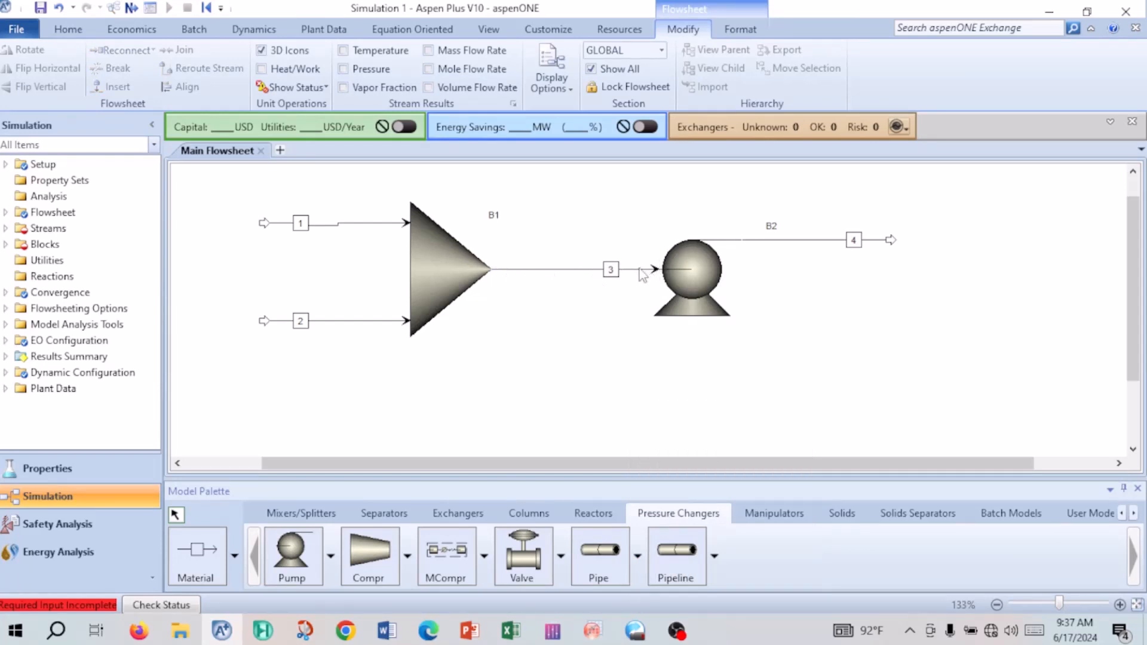
Step: Reconnect the destination of stream 3 to the pump's inlet port
{"action": "left_click", "coordinate": [640, 270]}
{"action": "right_click", "coordinate": [639, 266]}
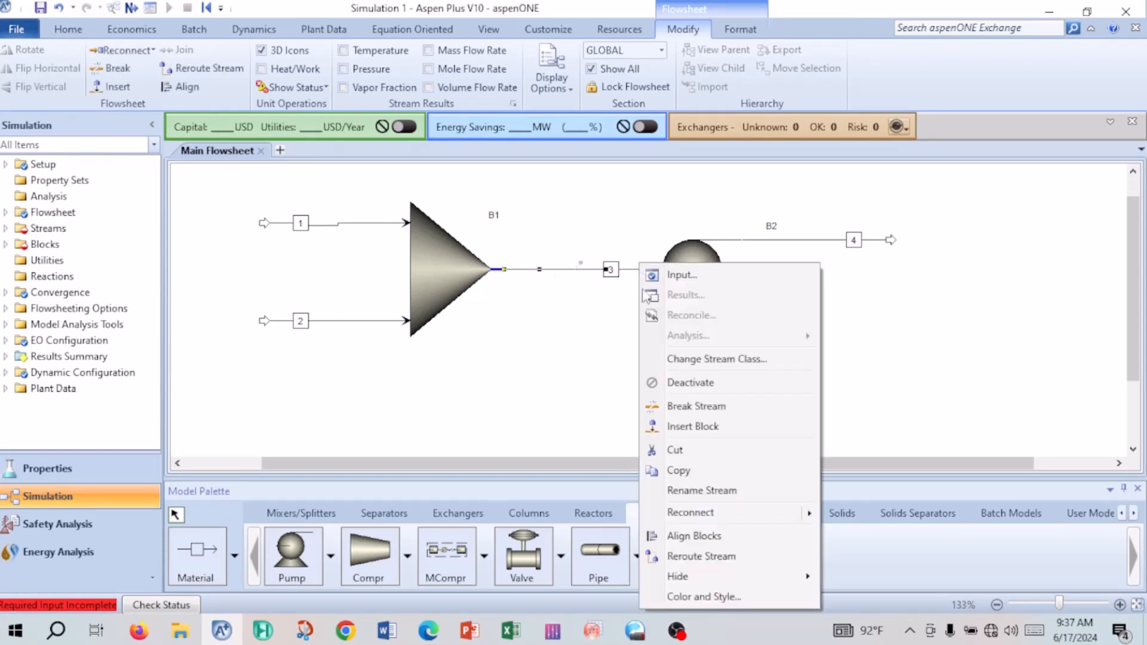
{"action": "mouse_move", "coordinate": [730, 516]}
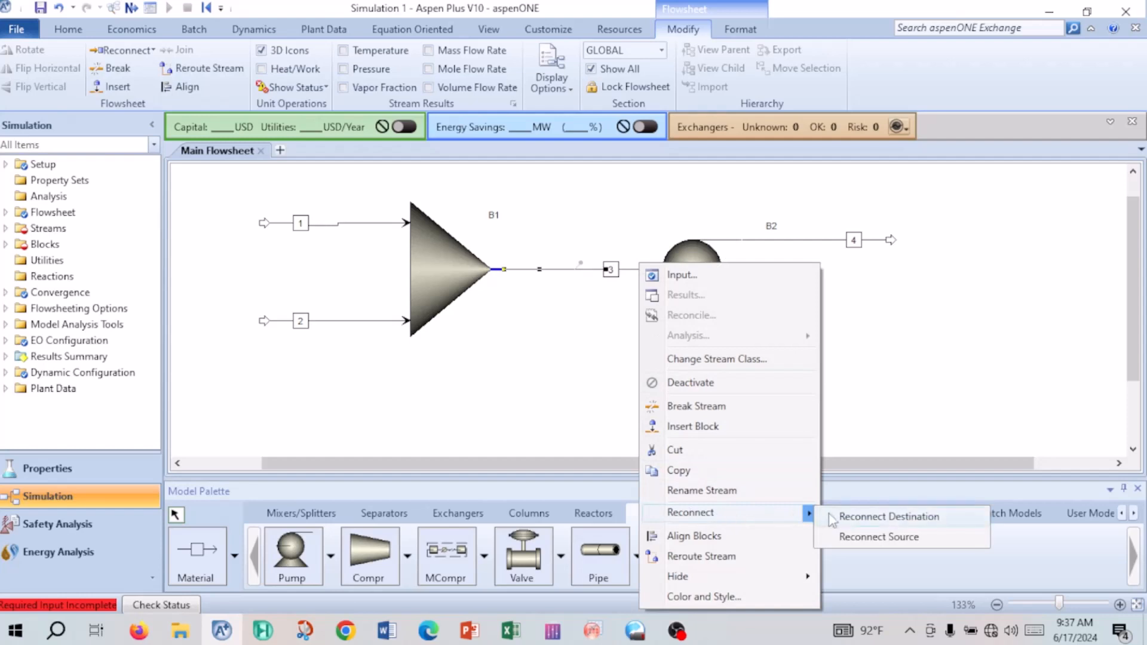
{"action": "left_click", "coordinate": [889, 516]}
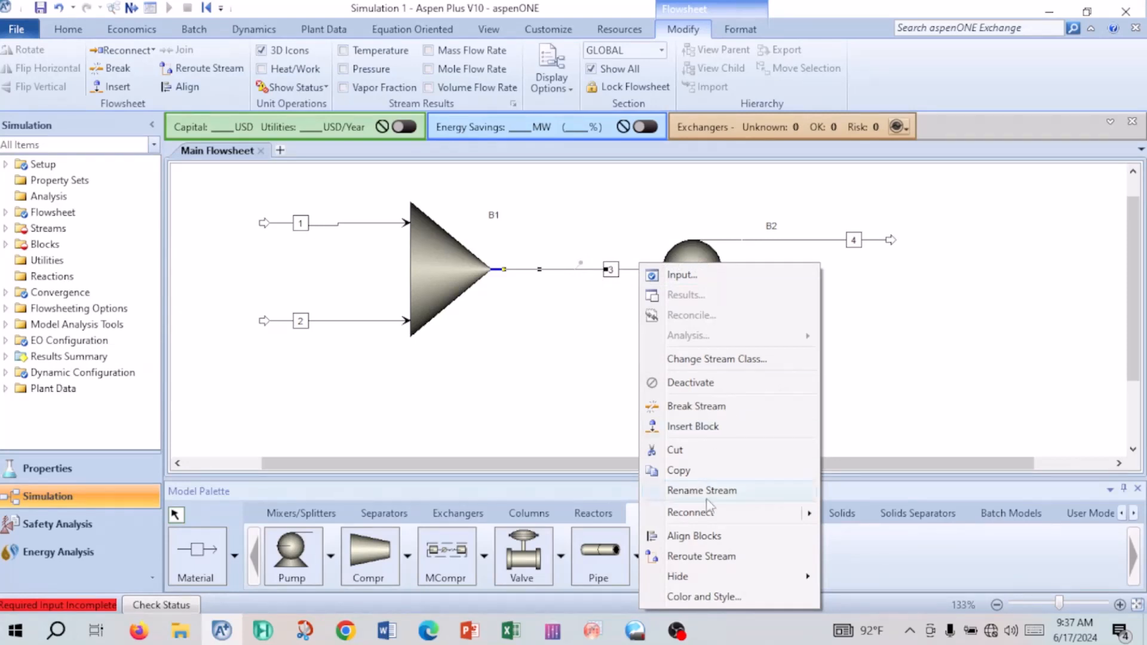
{"action": "left_click", "coordinate": [750, 512]}
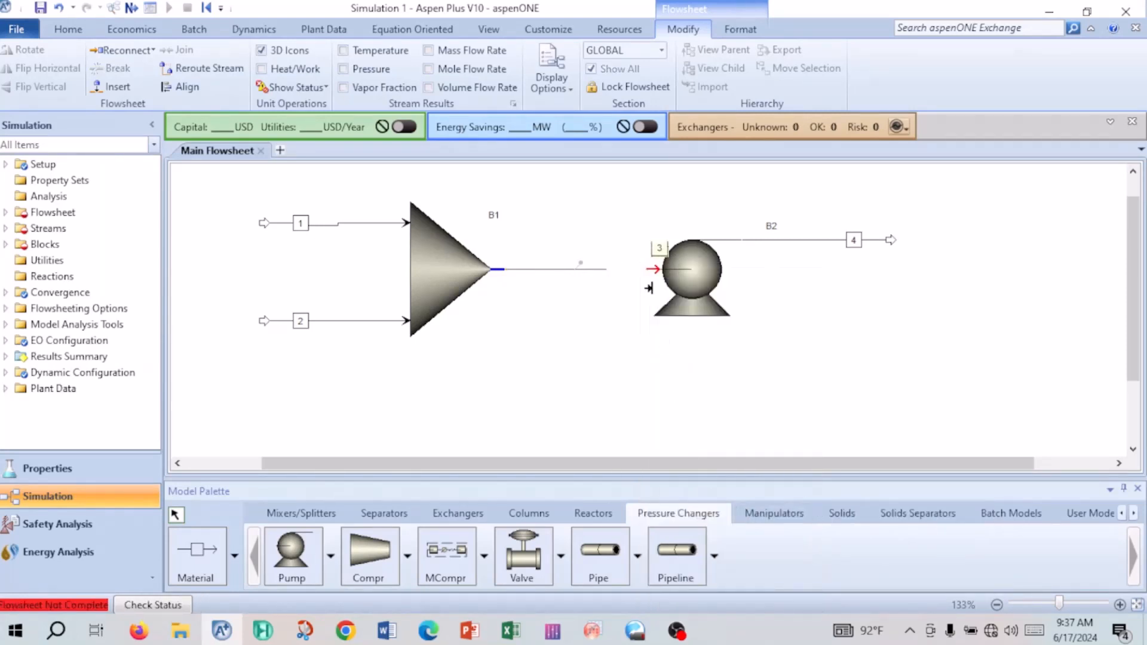
{"action": "left_click", "coordinate": [645, 271]}
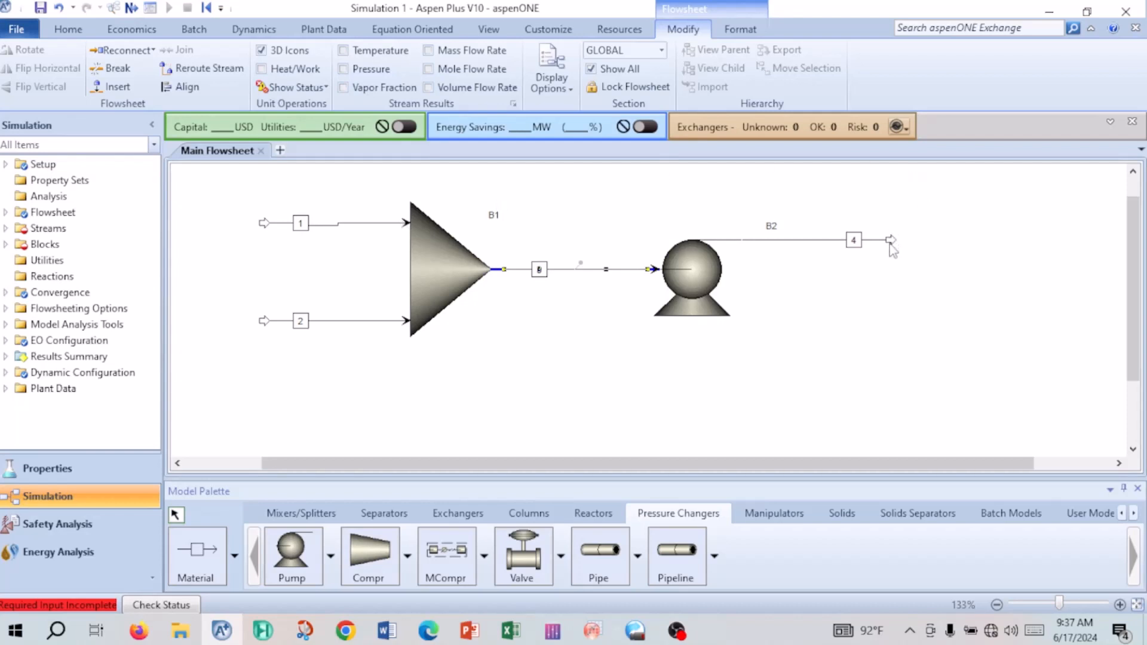
Step: Align feed stream 1 with the mixer's upper inlet to remove the remaining kink in its line
{"action": "left_click", "coordinate": [382, 224]}
{"action": "right_click", "coordinate": [381, 223]}
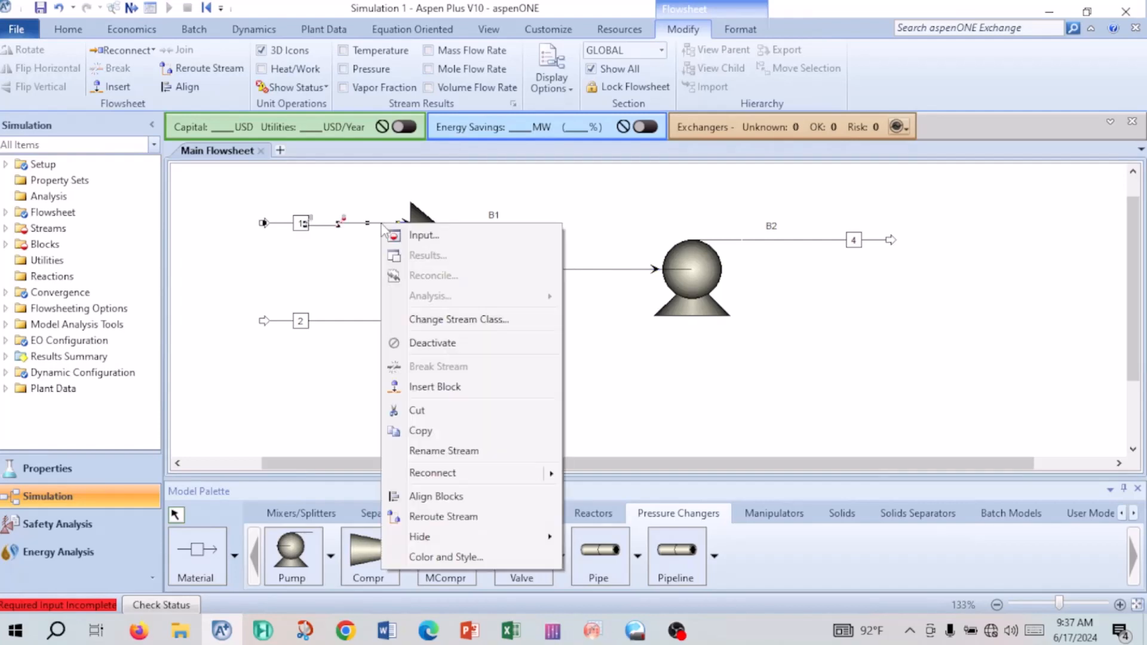
{"action": "left_click", "coordinate": [436, 496]}
{"action": "left_click", "coordinate": [315, 237]}
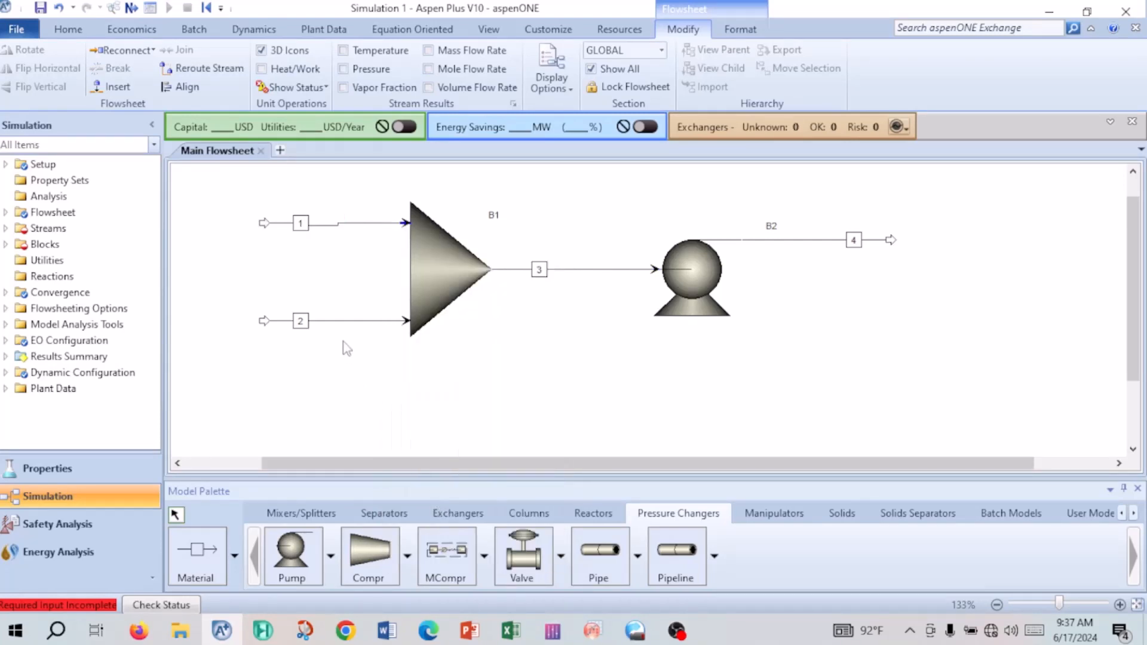
{"action": "left_click", "coordinate": [322, 223]}
{"action": "right_click", "coordinate": [322, 224]}
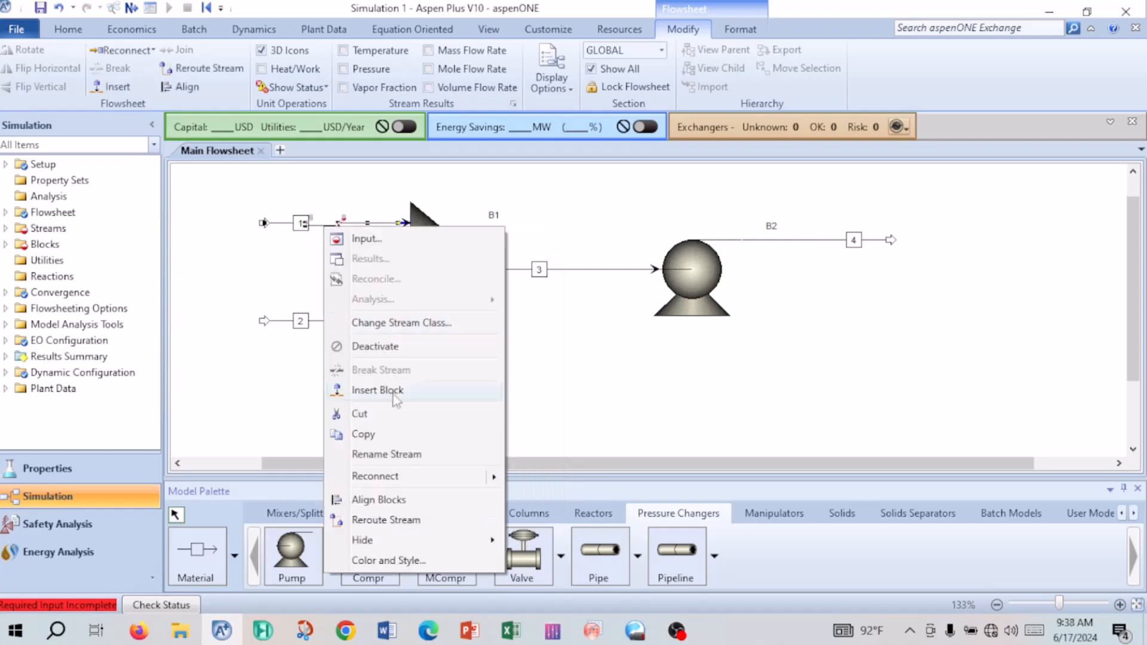
{"action": "left_click", "coordinate": [399, 499]}
{"action": "left_click", "coordinate": [378, 422]}
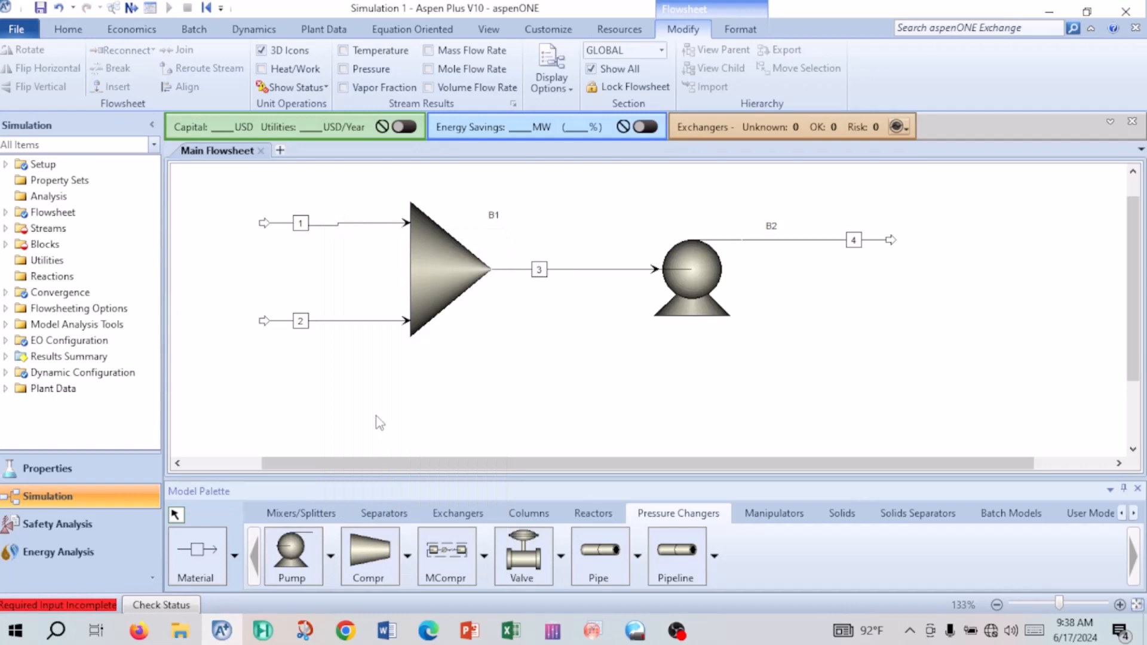
{"action": "left_click", "coordinate": [331, 224]}
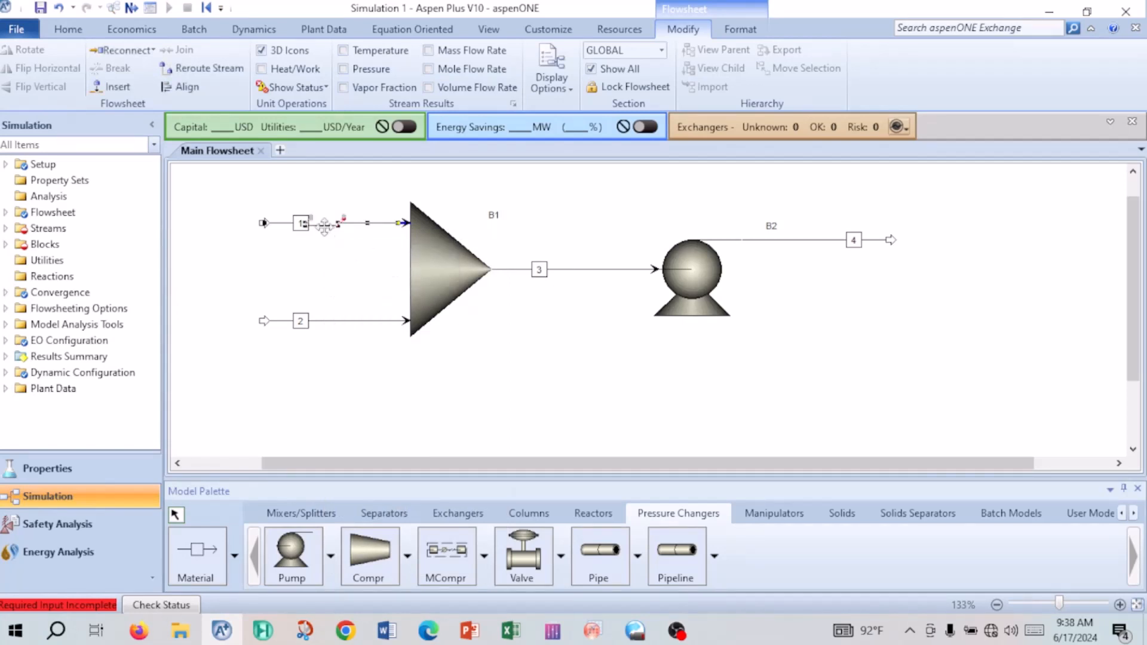
{"action": "left_click", "coordinate": [351, 287]}
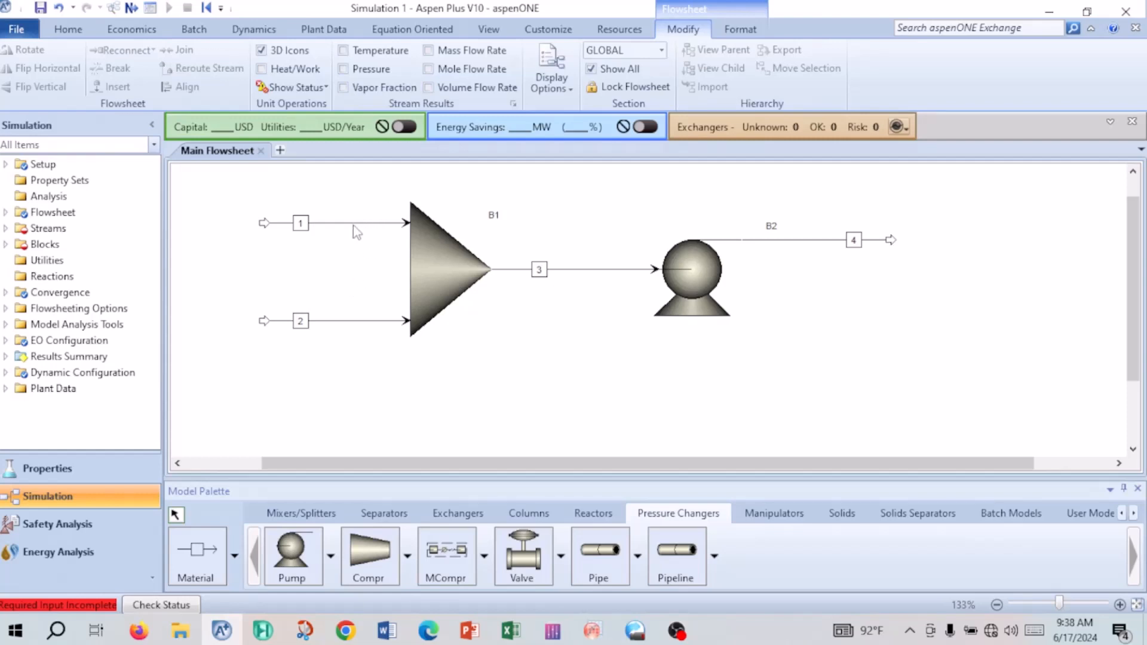
Step: Open the input form of feed stream 1 and switch to PowerPoint to consult the Problem-01 stream data table
{"action": "left_click", "coordinate": [337, 223]}
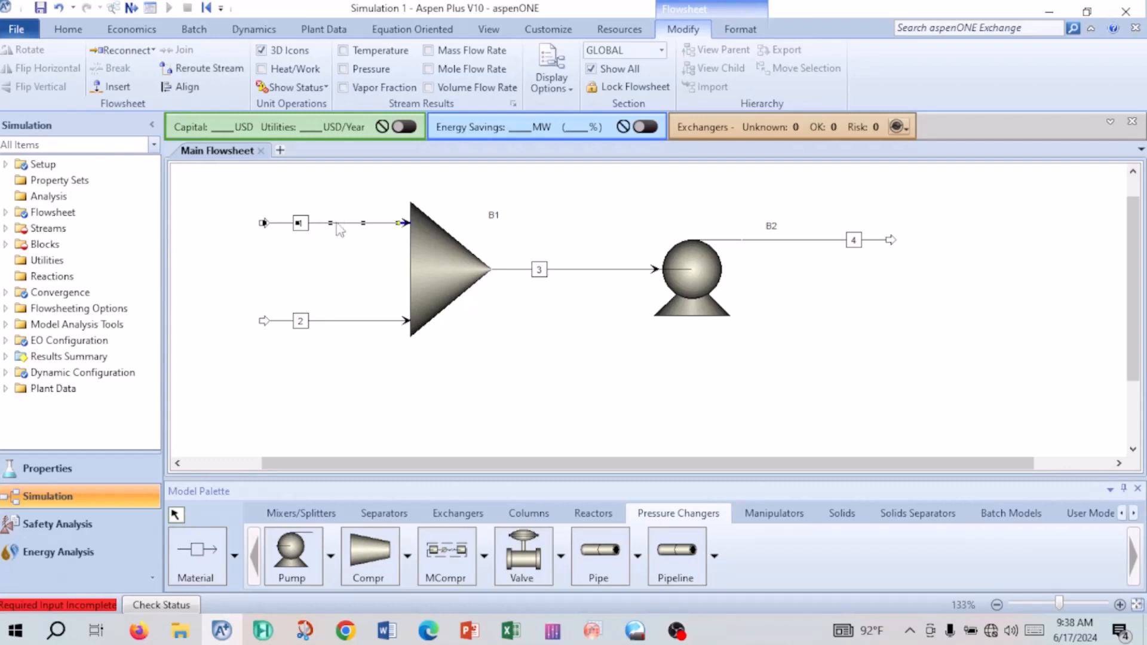
{"action": "double_click", "coordinate": [337, 225]}
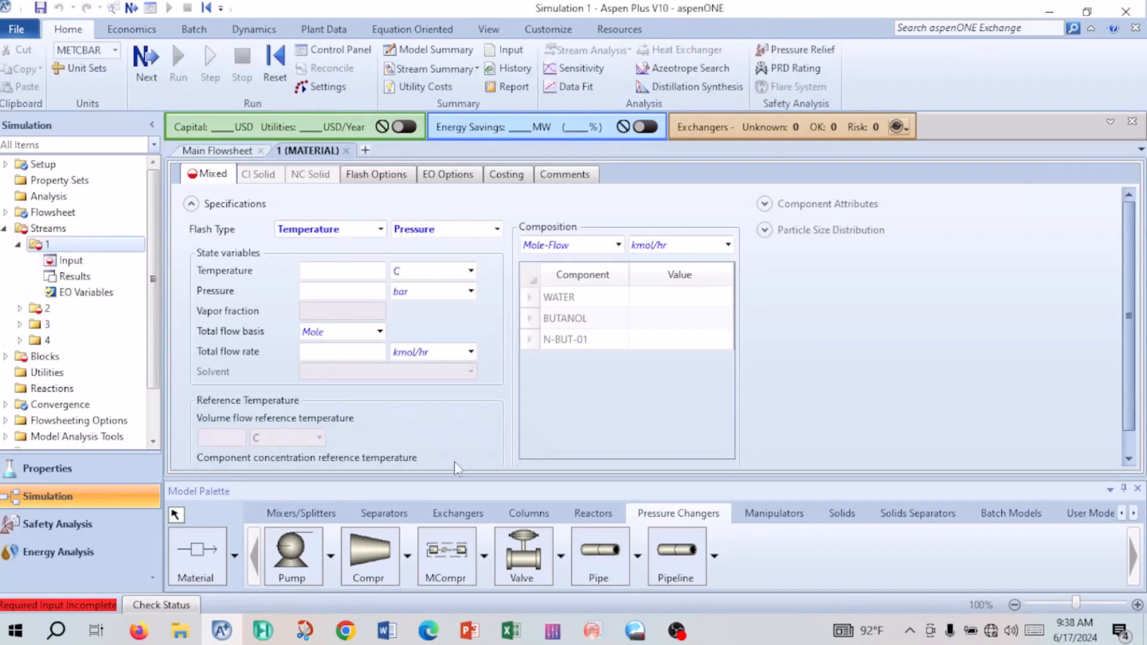
{"action": "left_click", "coordinate": [469, 630]}
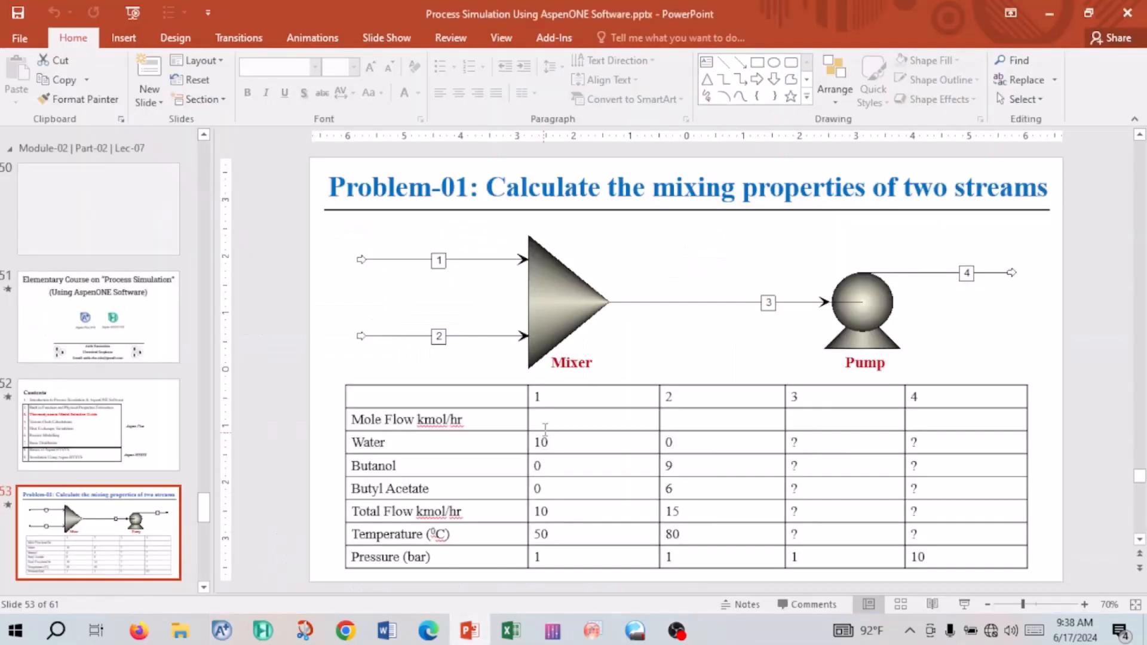